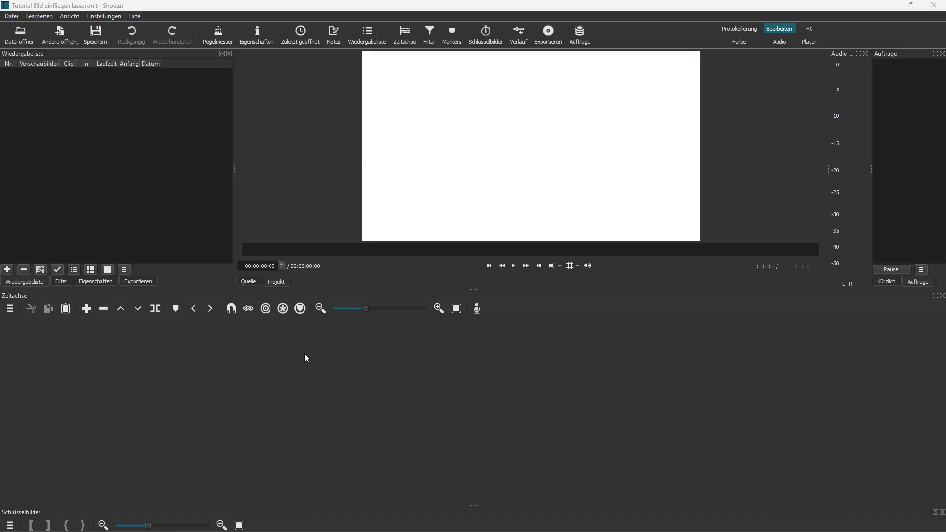
Open the files Kiefer - 142579, Spoiler-Alert-PNG-File and Z together from the Shotcut videos folder, and pause playback
{"action": "left_click", "coordinate": [20, 35]}
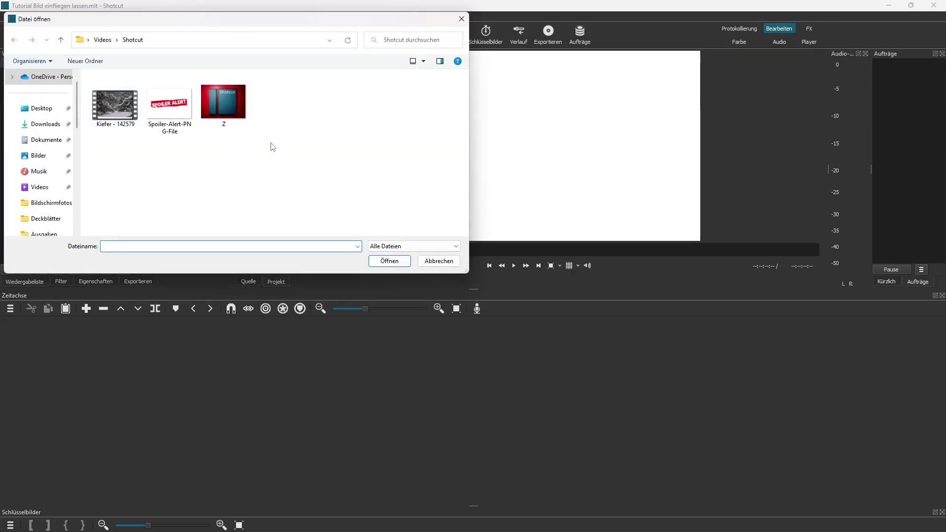
{"action": "left_click_drag", "start_coordinate": [302, 98], "coordinate": [101, 150]}
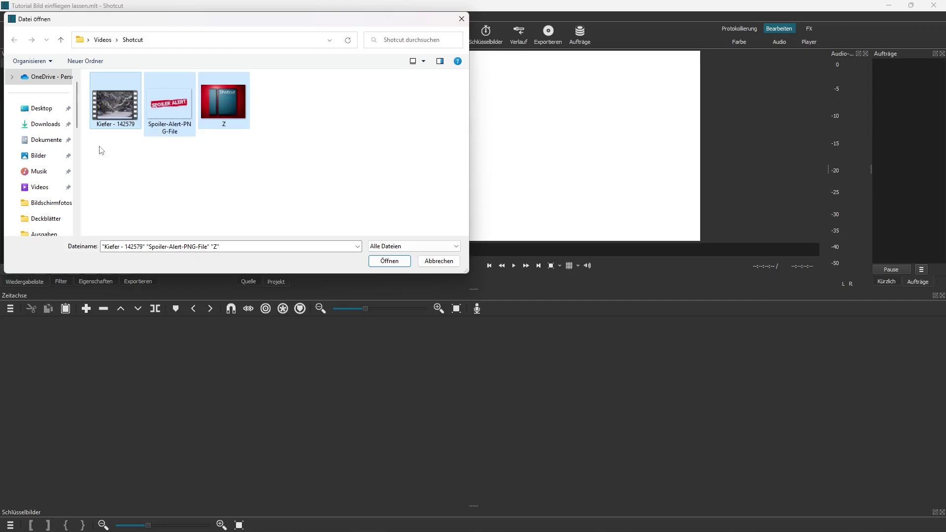
{"action": "left_click", "coordinate": [388, 261]}
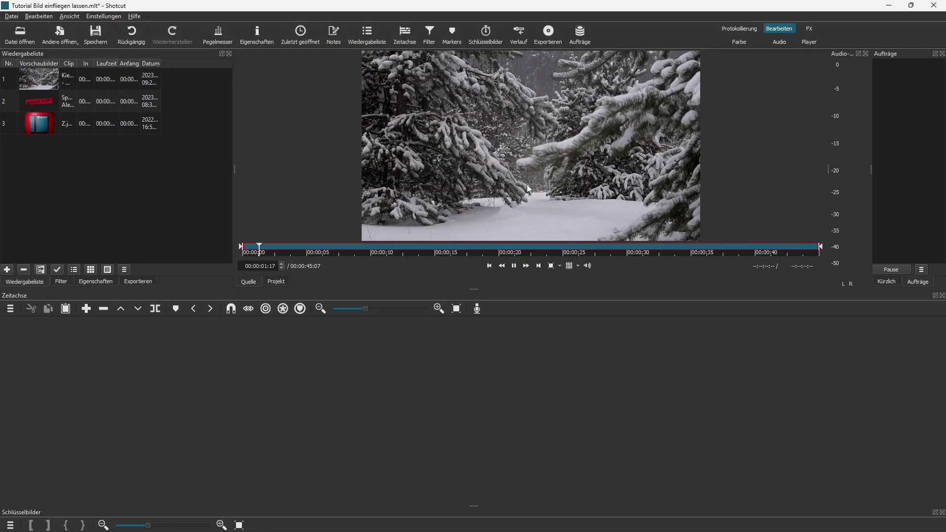
{"action": "left_click", "coordinate": [514, 268]}
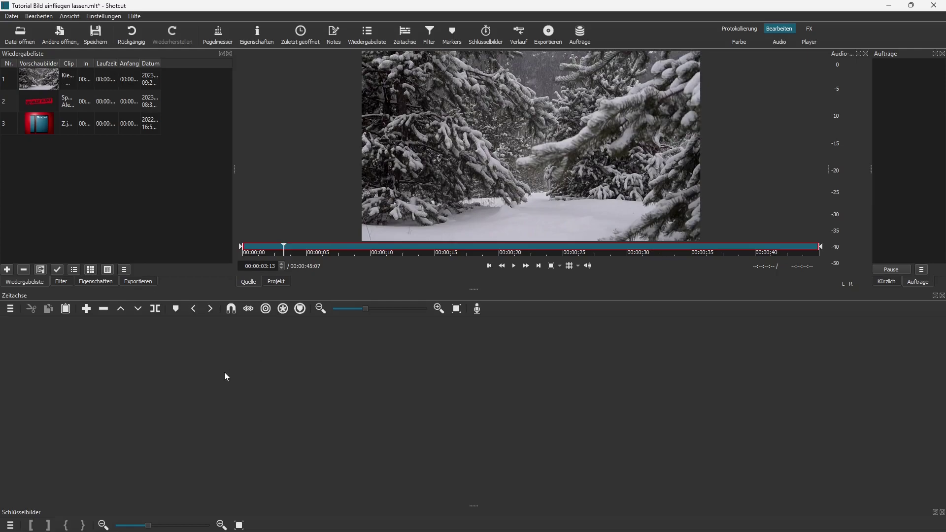
Add two video tracks, V1 and V2, to the empty timeline
{"action": "left_click", "coordinate": [9, 308]}
{"action": "mouse_move", "coordinate": [23, 318]}
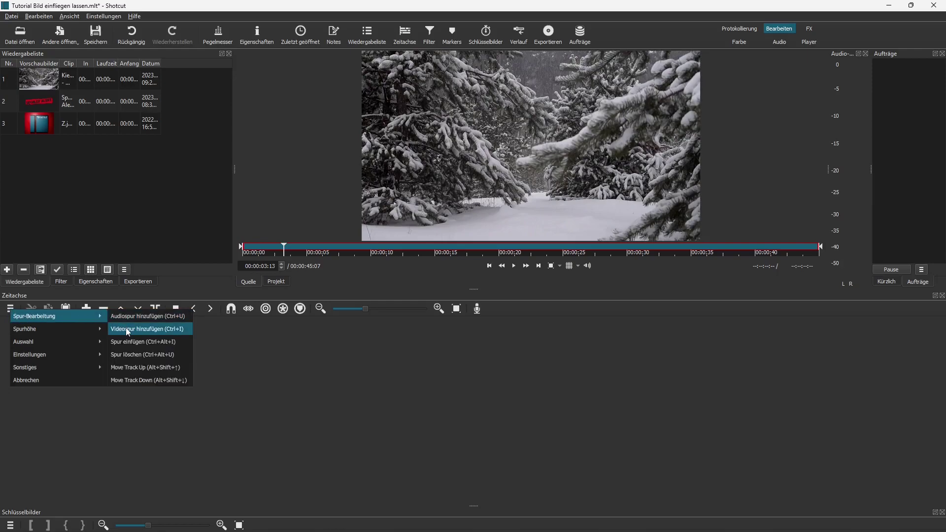
{"action": "left_click", "coordinate": [222, 362]}
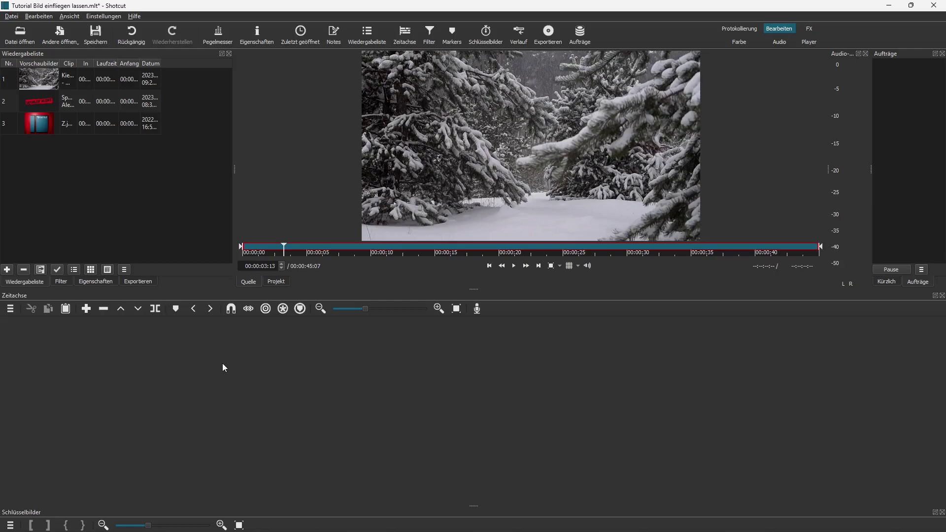
{"action": "key", "text": "ctrl+i"}
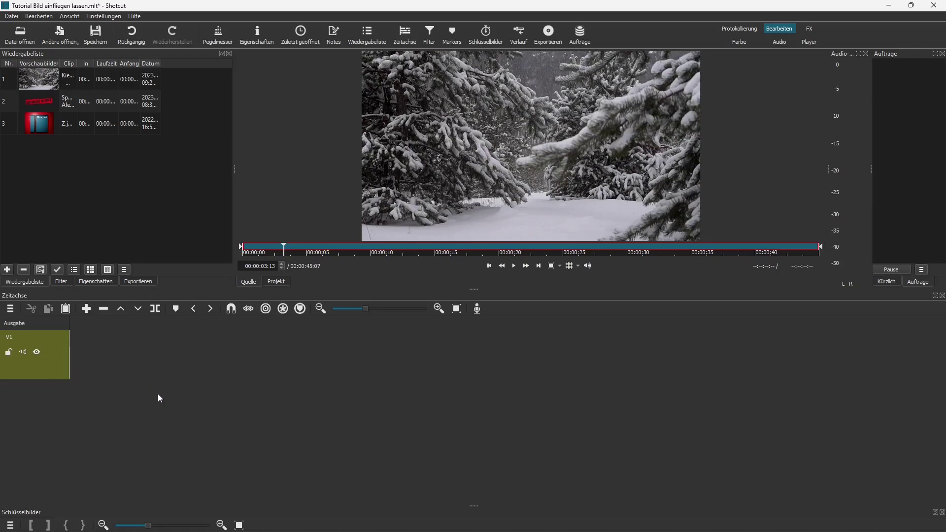
{"action": "key", "text": "ctrl+i"}
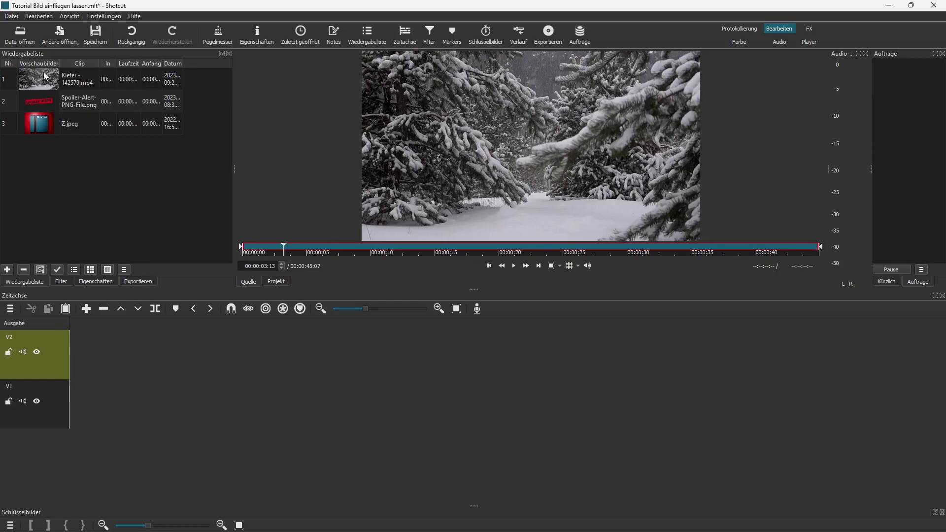
Place the Kiefer - 142579.mp4 clip on track V1 and remove the empty gap before it
{"action": "left_click_drag", "start_coordinate": [47, 77], "coordinate": [99, 389]}
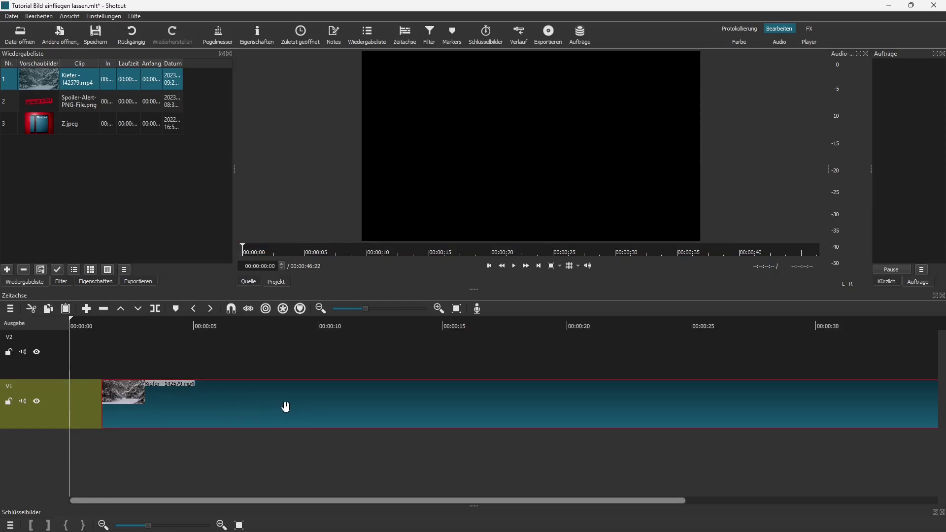
{"action": "left_click_drag", "start_coordinate": [321, 407], "coordinate": [357, 401]}
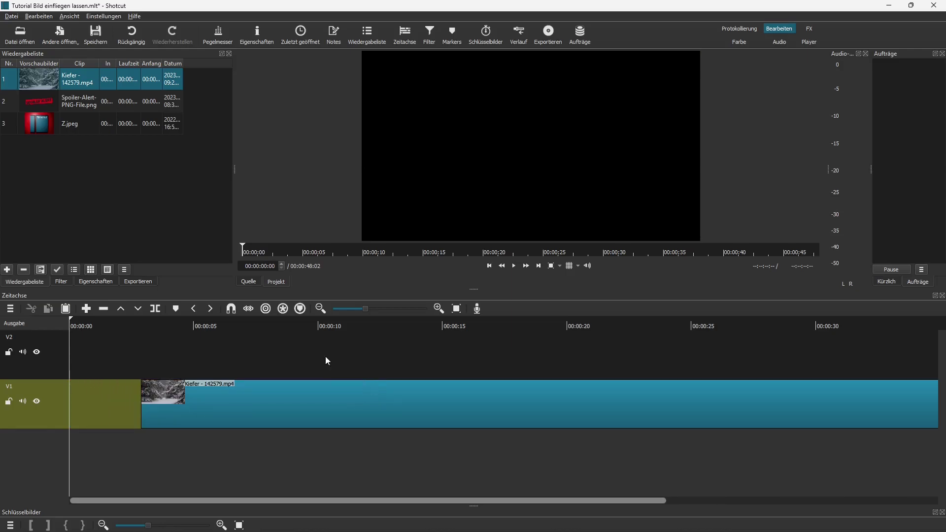
{"action": "right_click", "coordinate": [108, 403]}
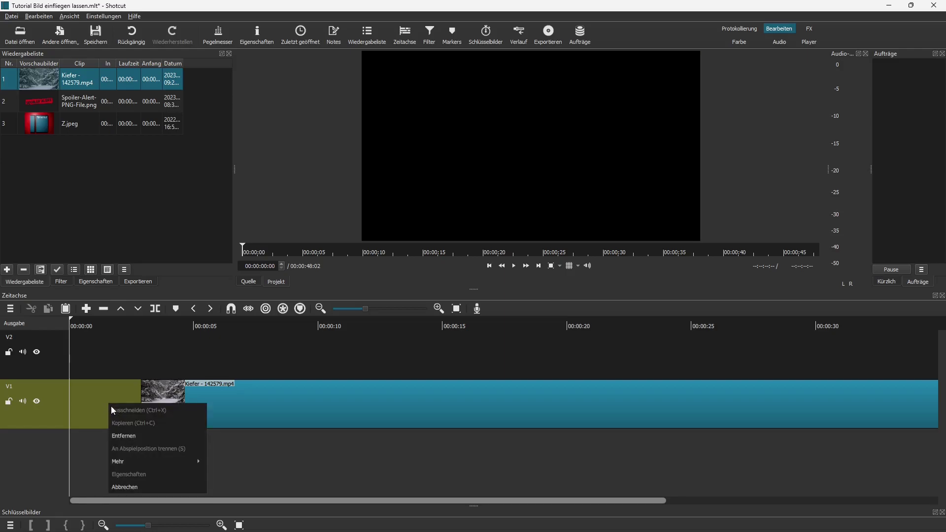
{"action": "left_click", "coordinate": [129, 435]}
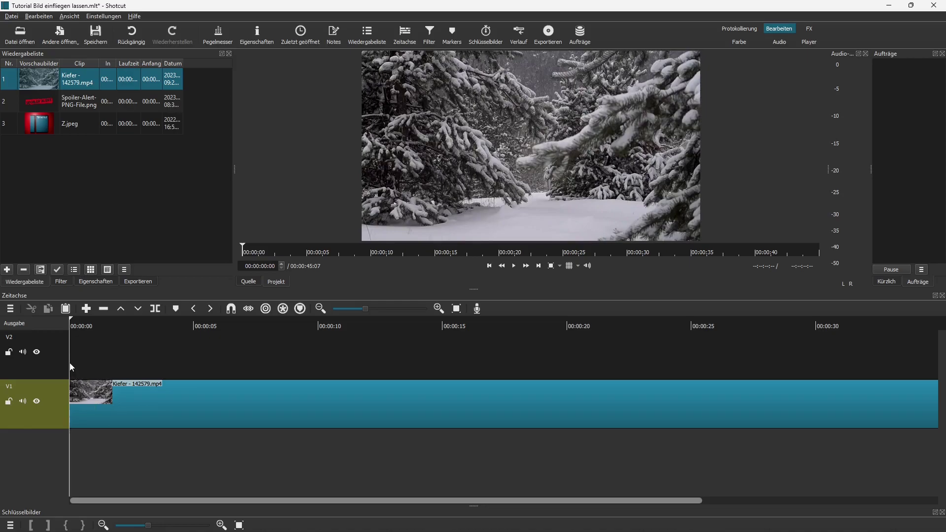
Preview the first seconds of the snow clip on the timeline and return the playhead to the start
{"action": "left_click", "coordinate": [514, 266]}
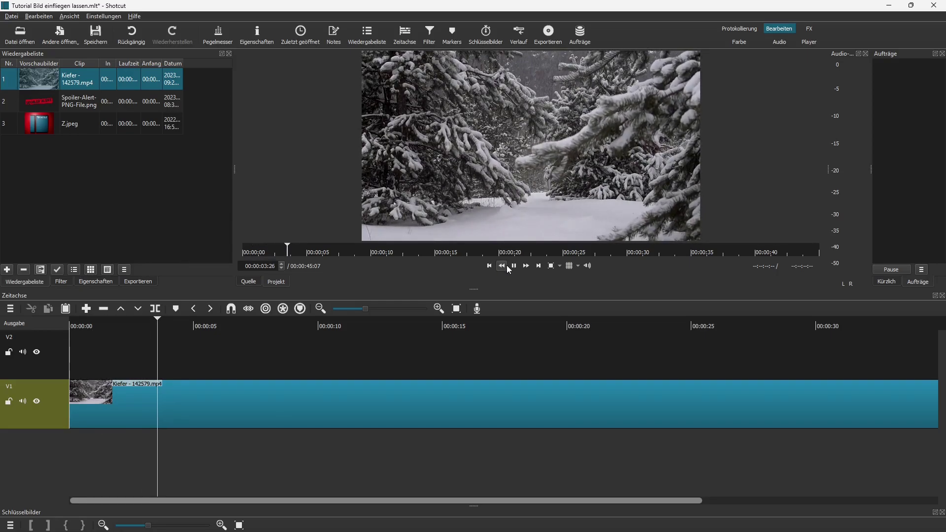
{"action": "left_click", "coordinate": [488, 266]}
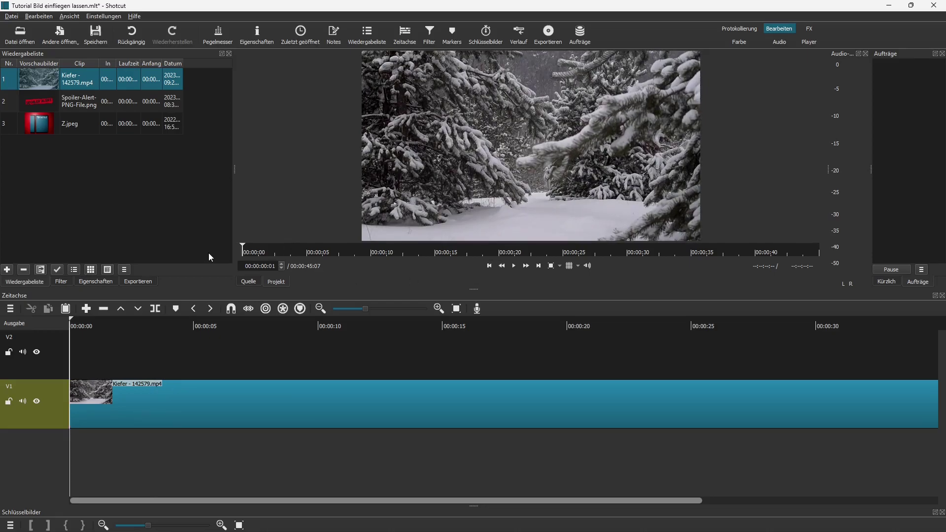
Add the "Text: Einfach" filter to the clip on V1 and widen the filter settings area
{"action": "left_click", "coordinate": [260, 403]}
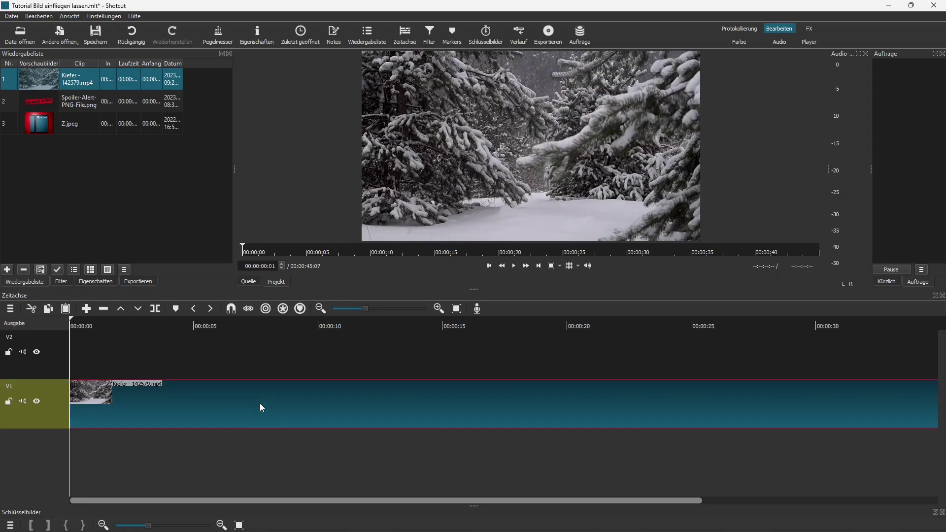
{"action": "left_click", "coordinate": [64, 281]}
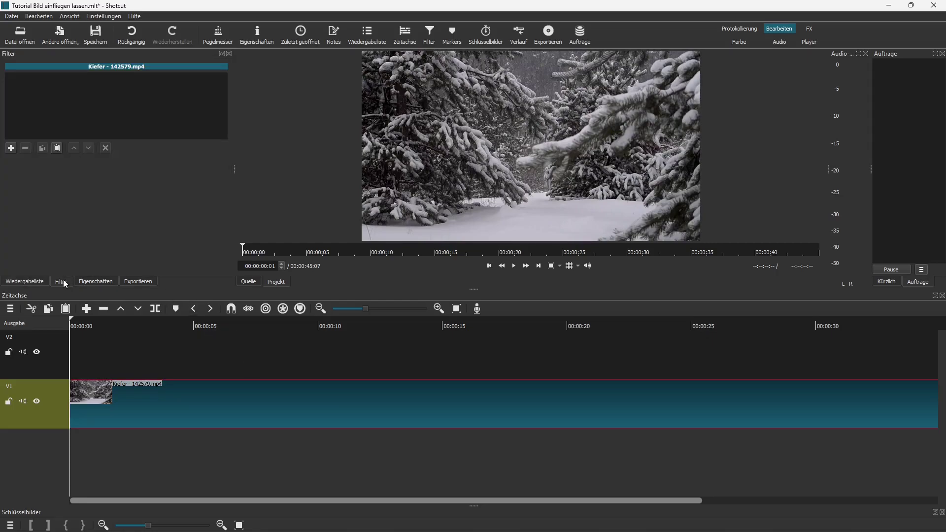
{"action": "left_click", "coordinate": [10, 148]}
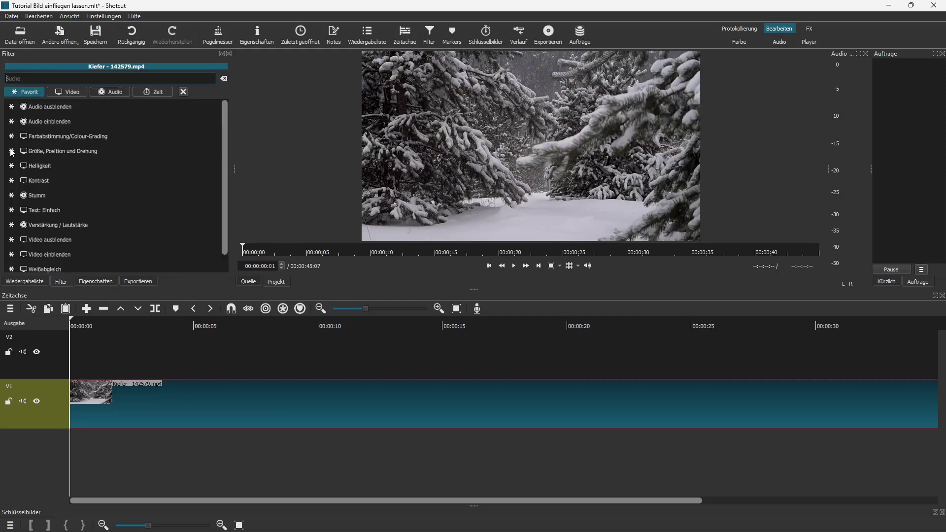
{"action": "left_click", "coordinate": [55, 210]}
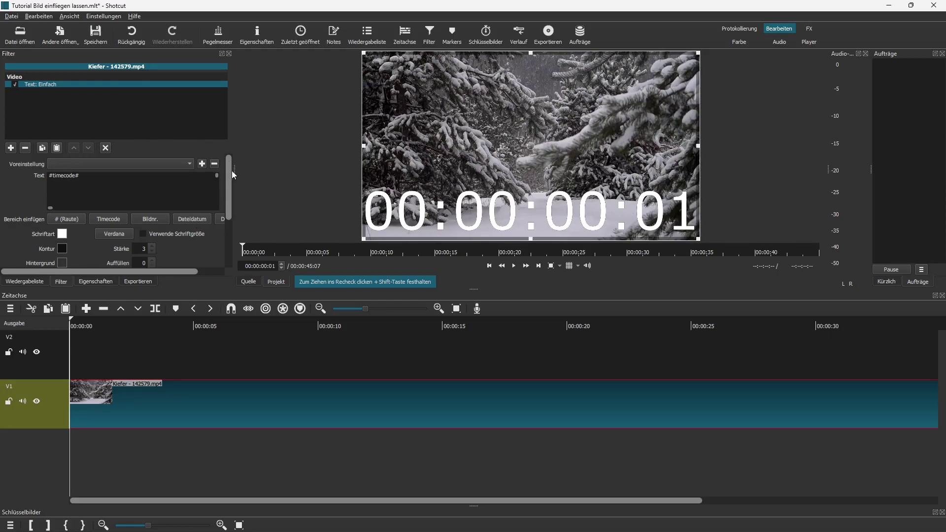
{"action": "left_click_drag", "start_coordinate": [234, 170], "coordinate": [264, 184]}
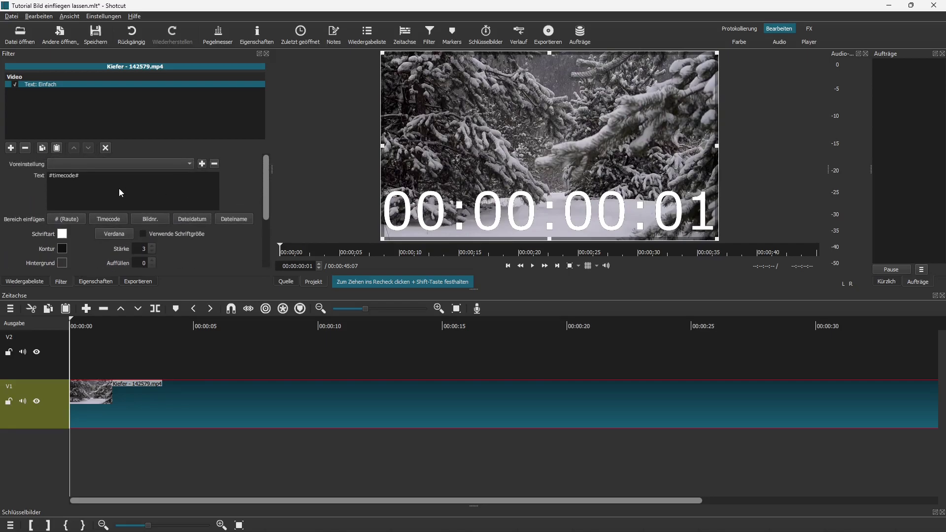
Replace the #timecode# placeholder with "Schnee im Winter !!!" and raise the text frame's lower edge to slightly below mid-picture
{"action": "key", "text": "BackSpace"}
{"action": "key", "text": "BackSpace"}
{"action": "key", "text": "BackSpace"}
{"action": "key", "text": "BackSpace"}
{"action": "key", "text": "BackSpace"}
{"action": "key", "text": "BackSpace"}
{"action": "key", "text": "BackSpace"}
{"action": "key", "text": "BackSpace"}
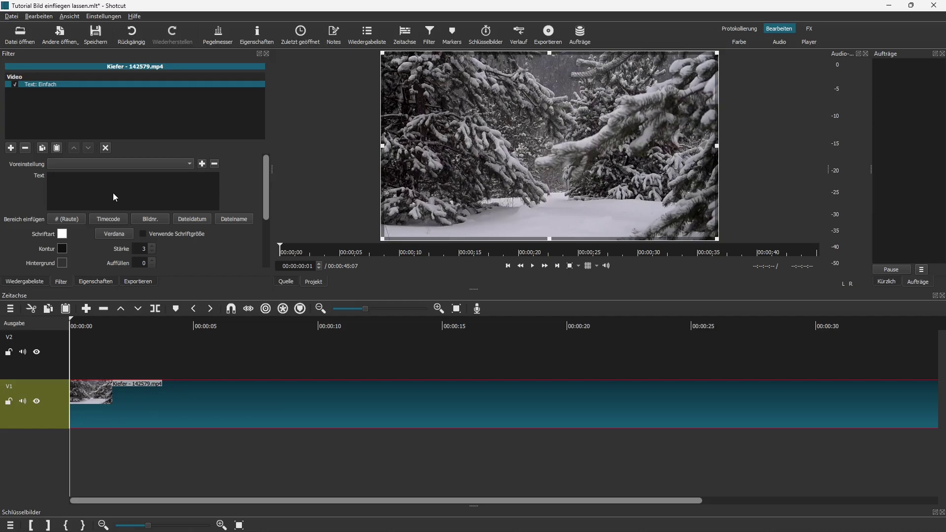
{"action": "type", "text": "S"}
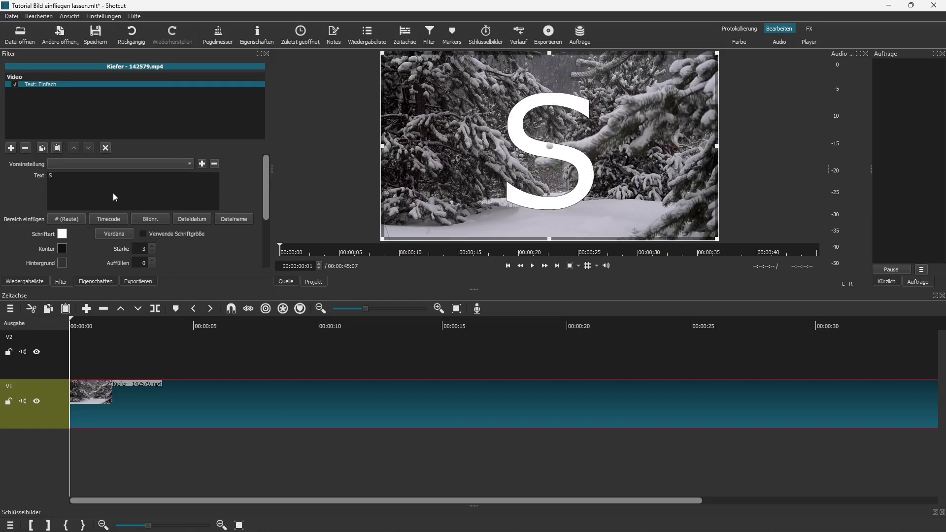
{"action": "type", "text": "chnee"}
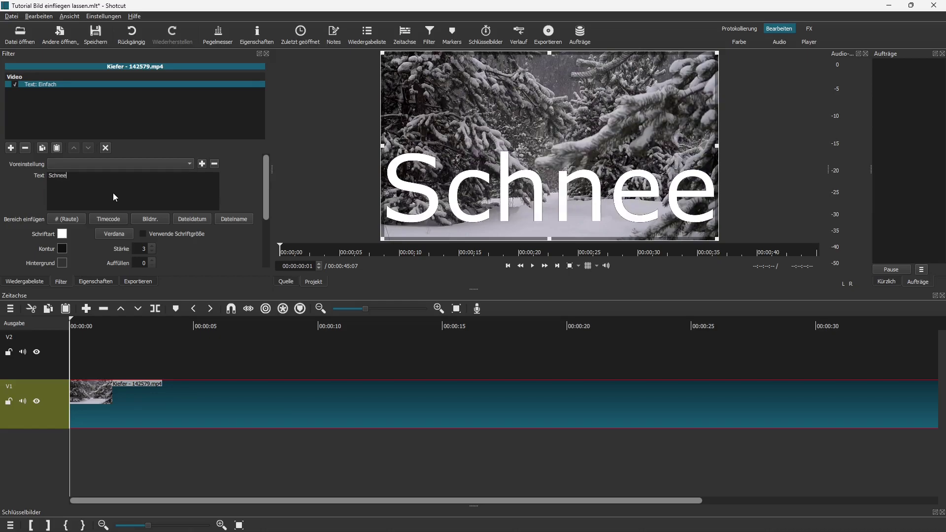
{"action": "type", "text": " im"}
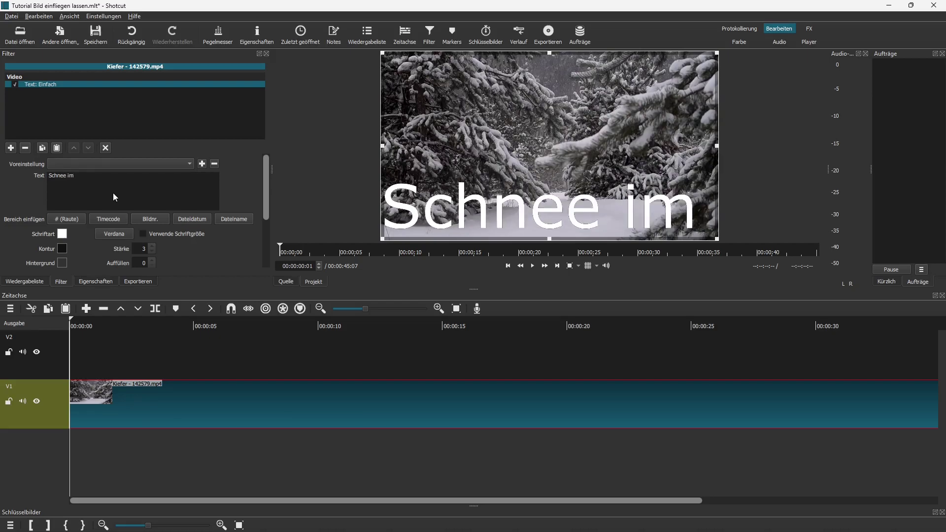
{"action": "type", "text": " Winter"}
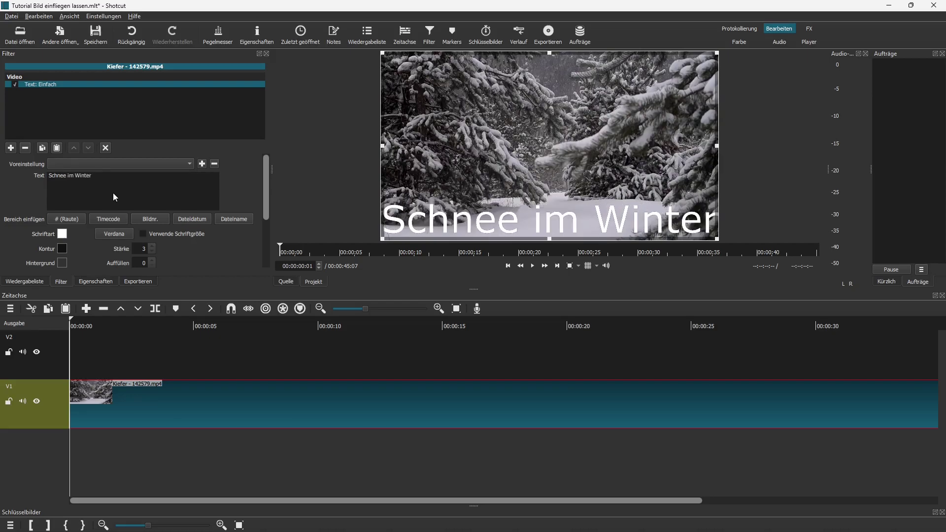
{"action": "type", "text": " !!!"}
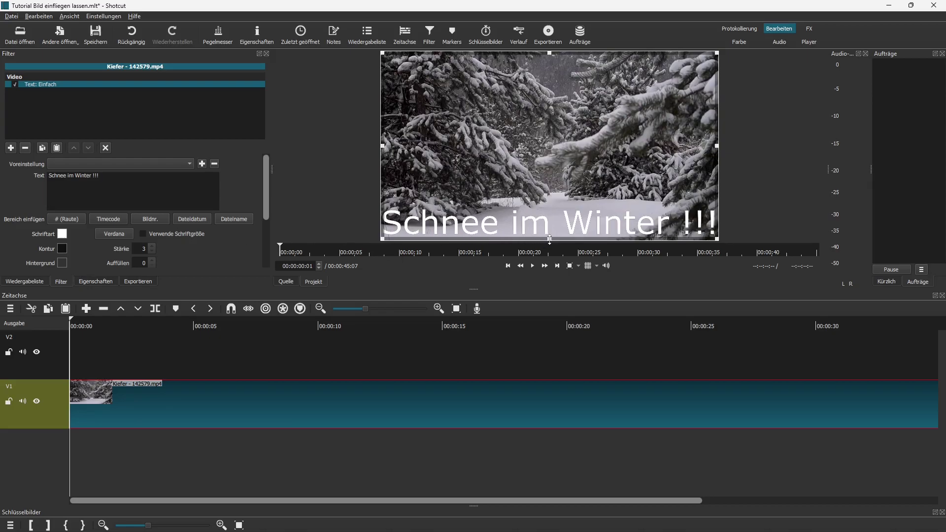
{"action": "left_click_drag", "start_coordinate": [549, 239], "coordinate": [541, 163]}
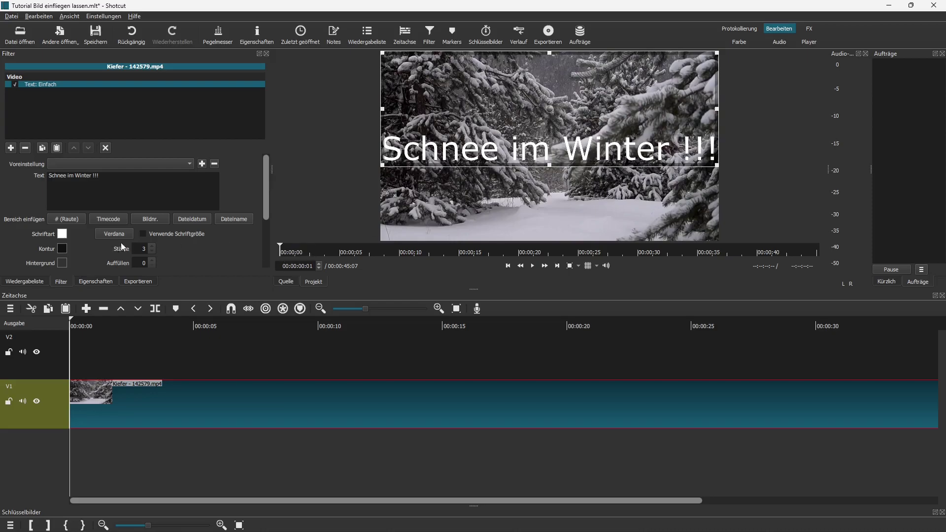
Try the font colour #ff007f on the title text and set it back to white #ffffff
{"action": "left_click", "coordinate": [62, 234]}
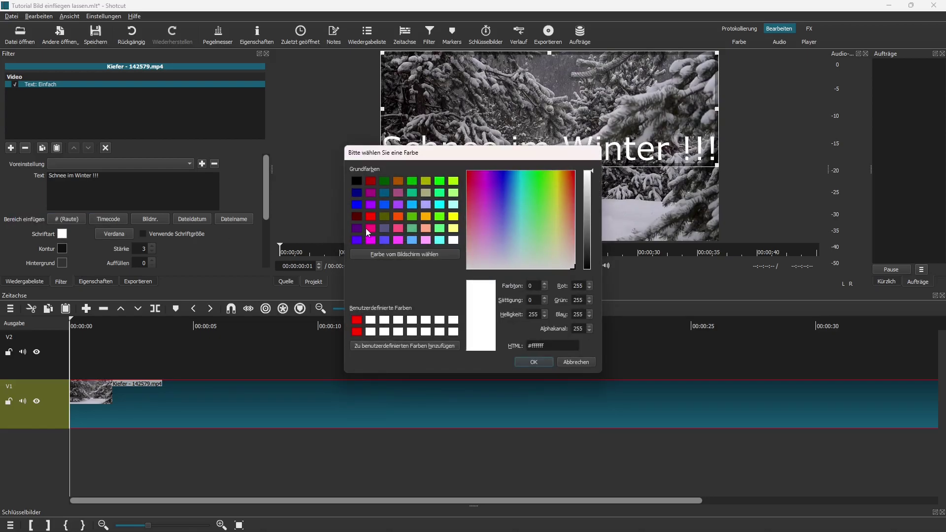
{"action": "left_click", "coordinate": [369, 229]}
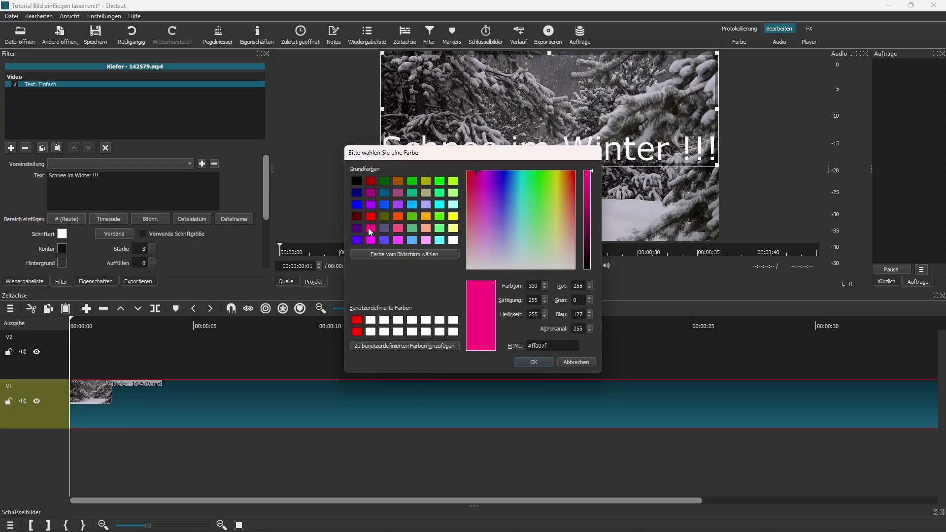
{"action": "left_click", "coordinate": [532, 360]}
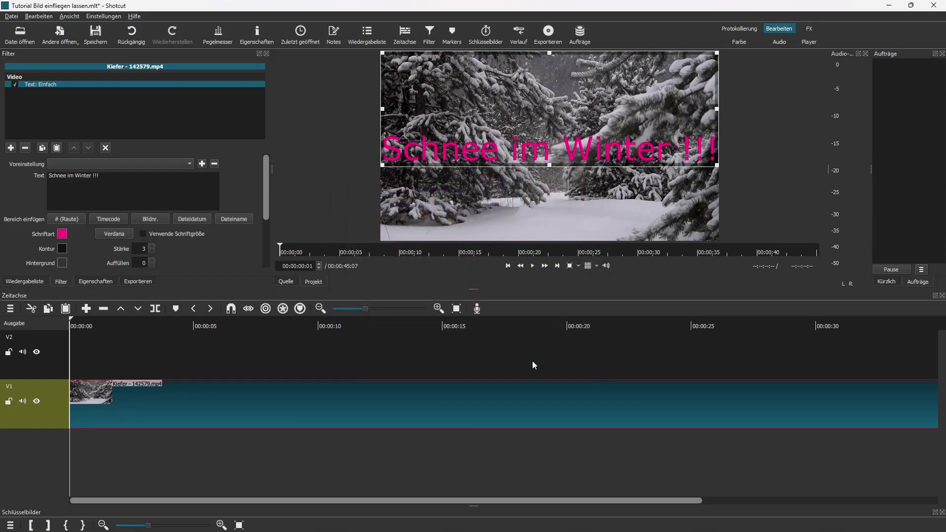
{"action": "left_click", "coordinate": [59, 235]}
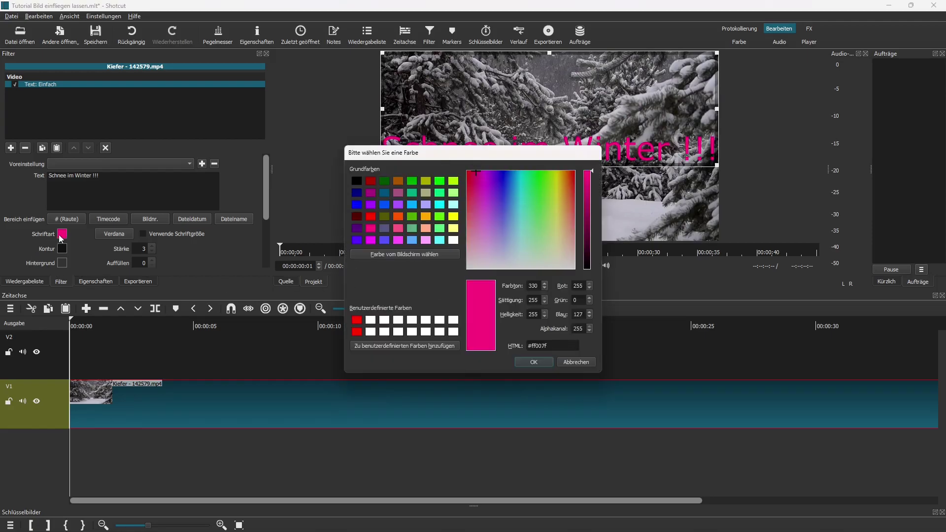
{"action": "left_click", "coordinate": [374, 320]}
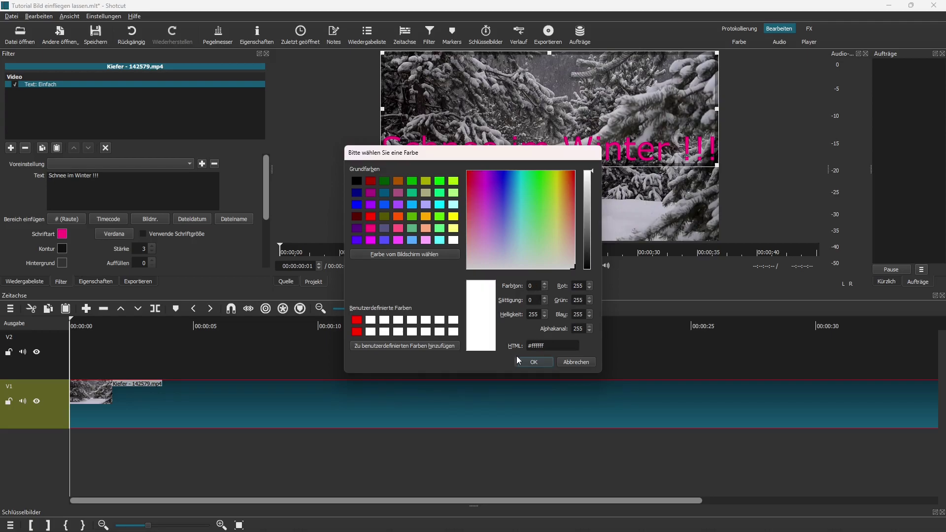
{"action": "left_click", "coordinate": [530, 364]}
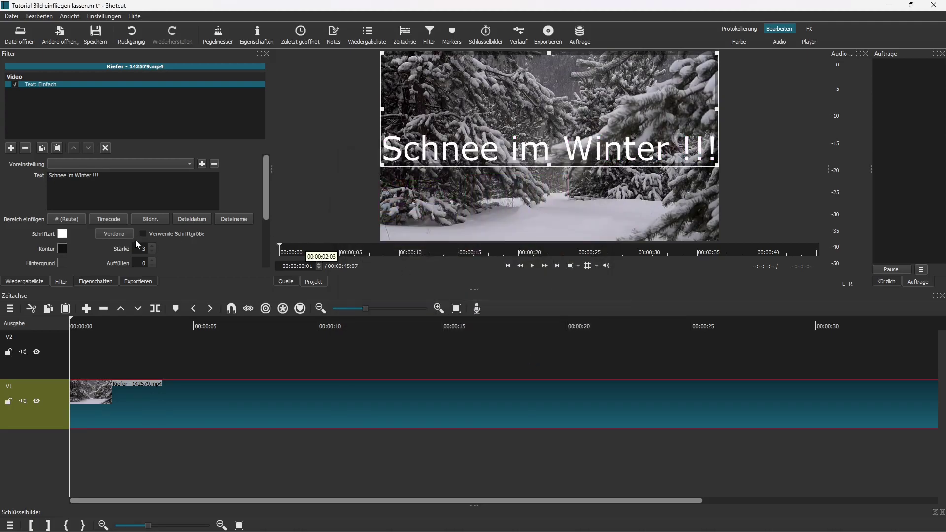
Set the title text's outline colour to the custom red #ff0000
{"action": "left_click", "coordinate": [63, 250]}
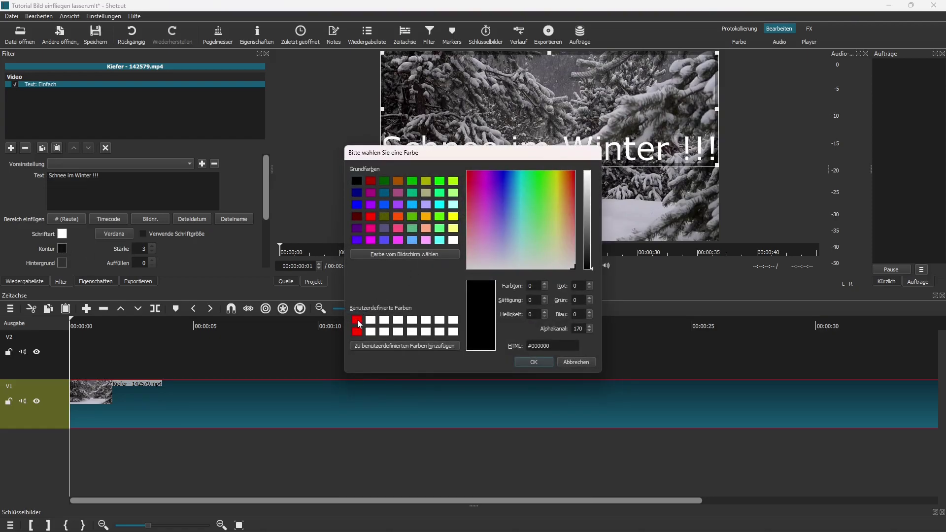
{"action": "left_click", "coordinate": [356, 321]}
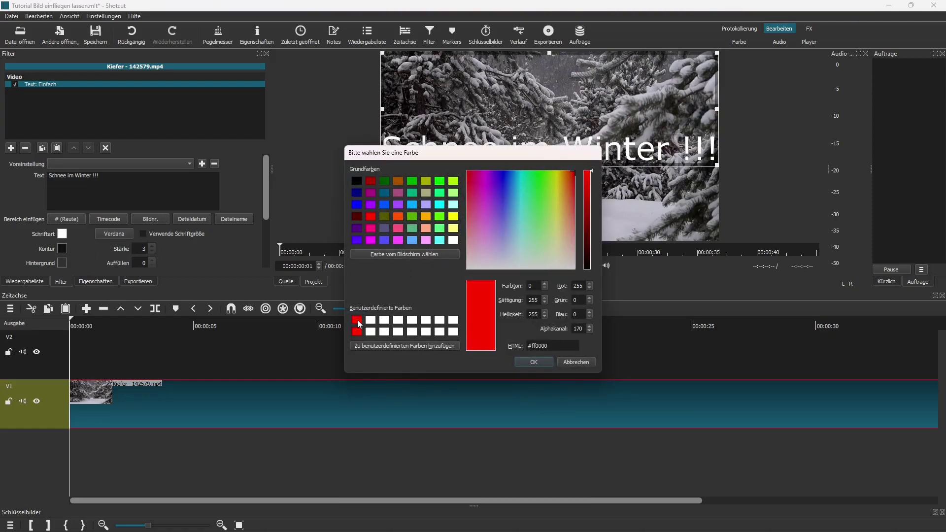
{"action": "left_click", "coordinate": [534, 362]}
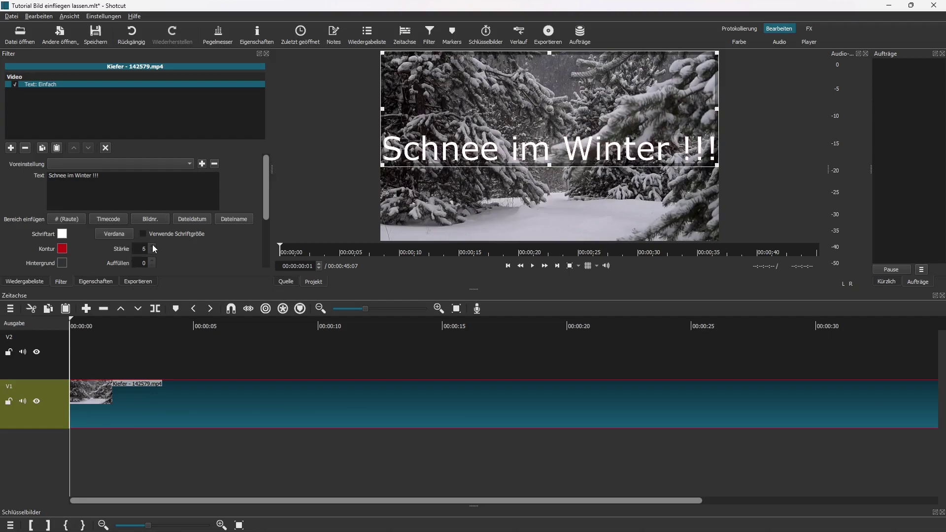
Set the title's outline thickness to 30 and its background colour to white #ffffff
{"action": "scroll", "coordinate": [155, 249], "scroll_direction": "up", "scroll_amount": 4}
{"action": "scroll", "coordinate": [154, 249], "scroll_direction": "up", "scroll_amount": 5}
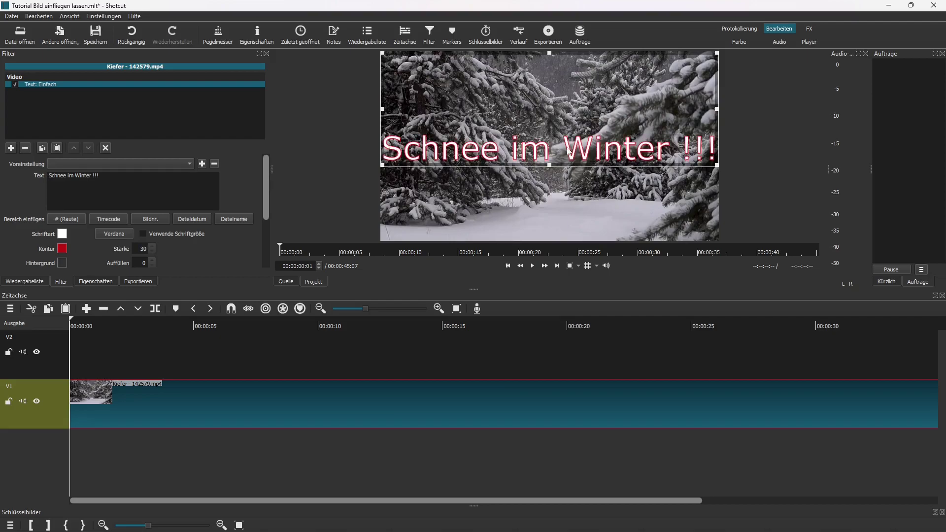
{"action": "left_click", "coordinate": [63, 263]}
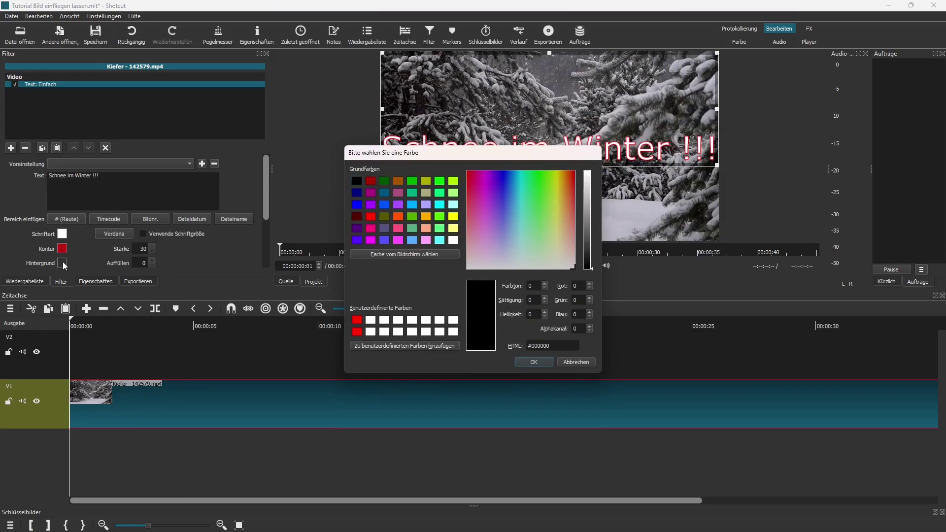
{"action": "left_click", "coordinate": [373, 324]}
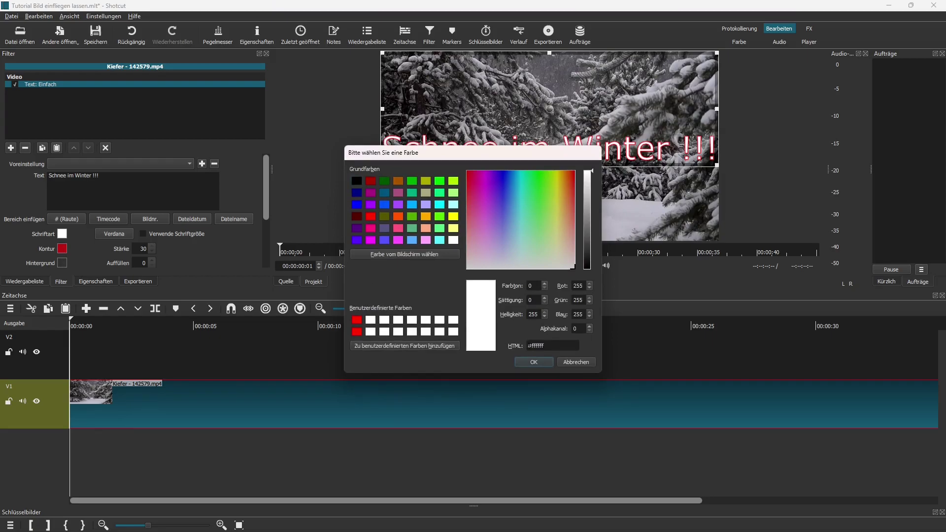
{"action": "left_click", "coordinate": [527, 359]}
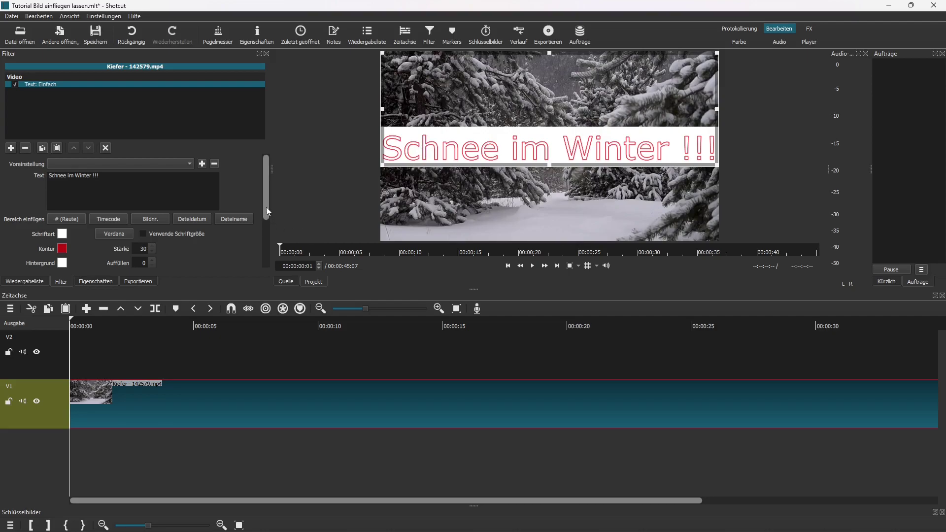
Enable keyframes for the title's position and size, and enlarge the keyframe area
{"action": "left_click_drag", "start_coordinate": [267, 207], "coordinate": [271, 253]}
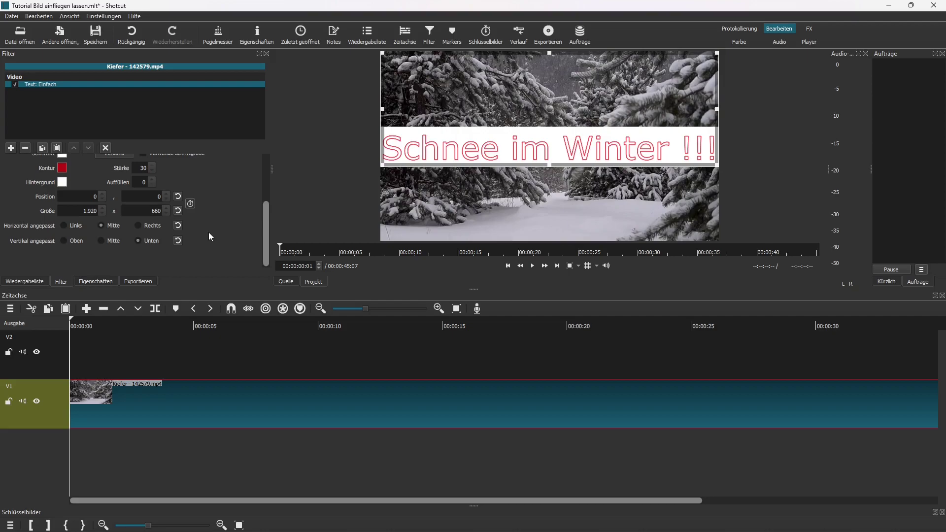
{"action": "left_click", "coordinate": [191, 204]}
{"action": "left_click_drag", "start_coordinate": [474, 507], "coordinate": [463, 400]}
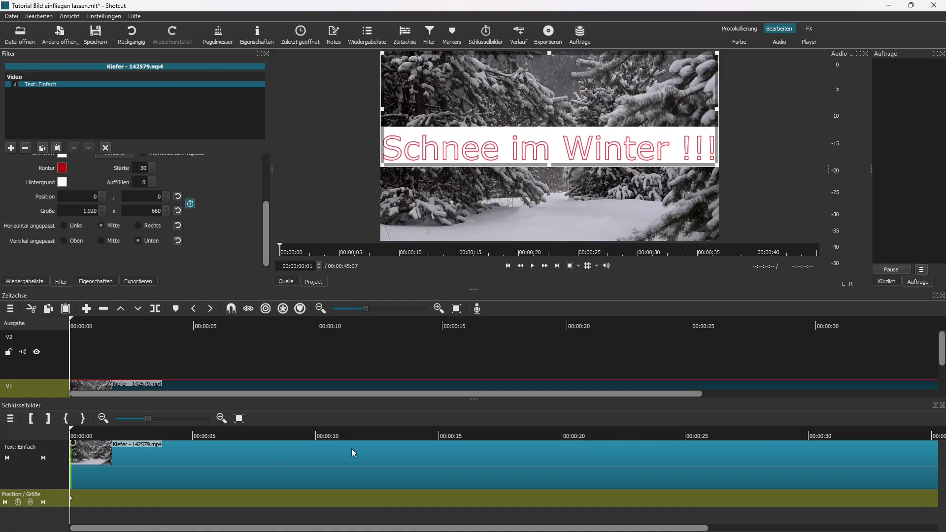
Set the title's horizontal position to -2000 at the keyframe at the start of the clip
{"action": "left_click", "coordinate": [71, 501]}
{"action": "left_click", "coordinate": [91, 196]}
{"action": "type", "text": "-1"}
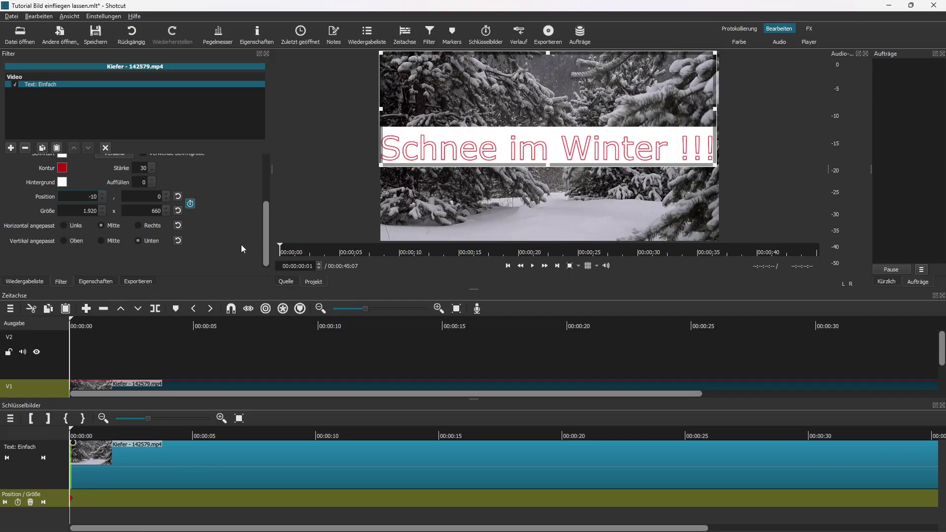
{"action": "type", "text": "0"}
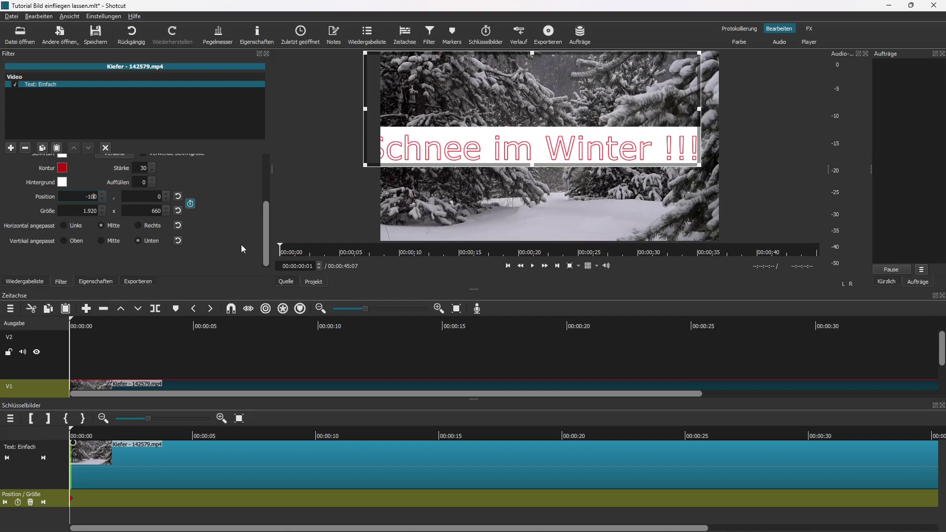
{"action": "type", "text": "0"}
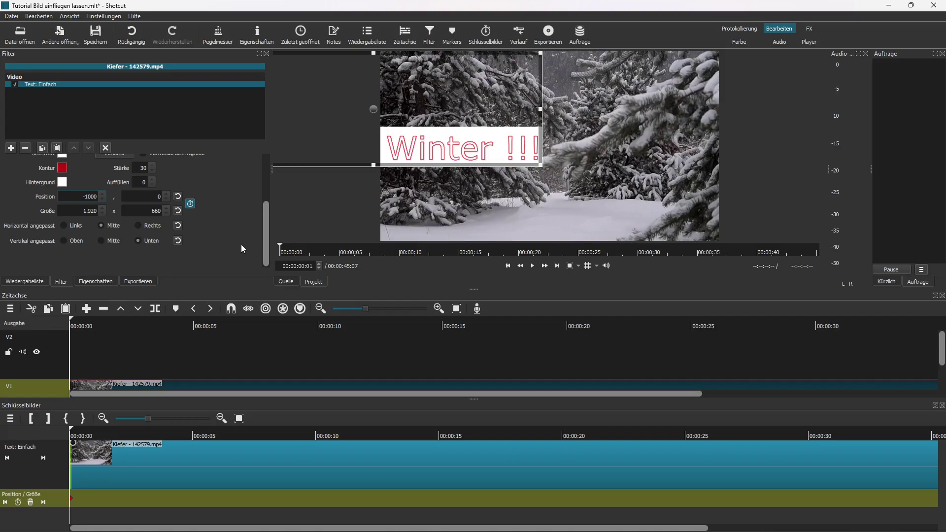
{"action": "key", "text": "BackSpace"}
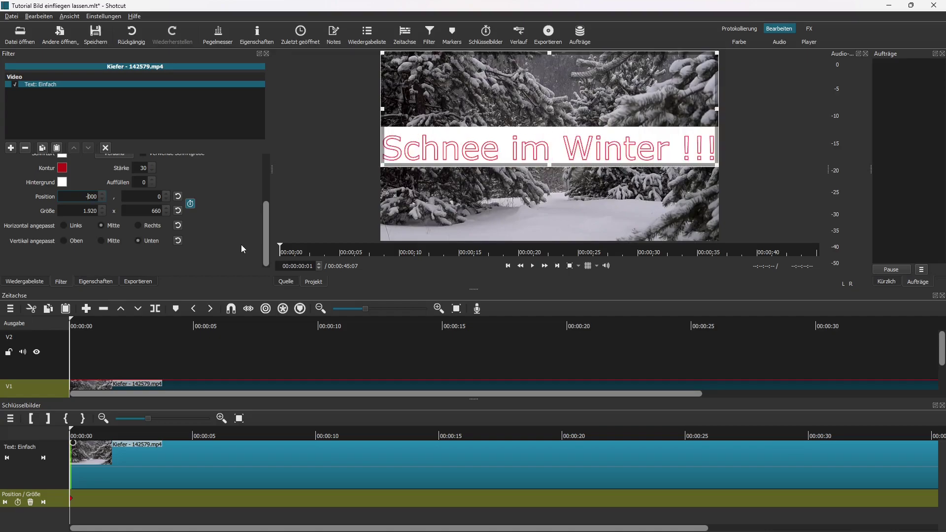
{"action": "type", "text": "2"}
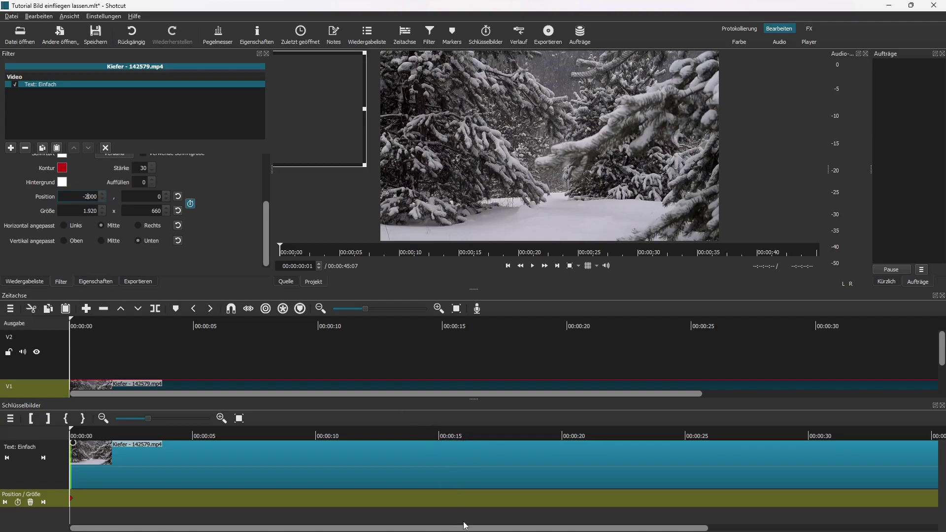
Add a position keyframe at about 20 seconds with the title's horizontal position set to 0
{"action": "left_click", "coordinate": [560, 430]}
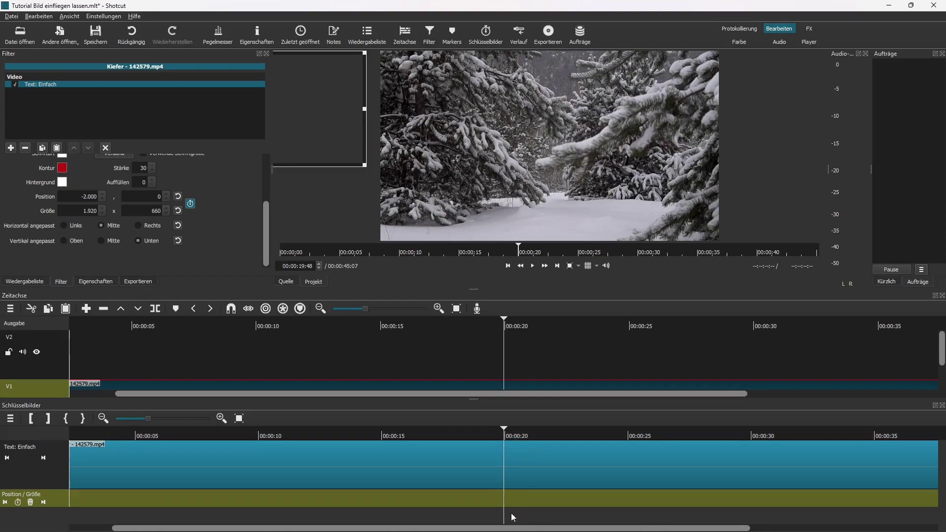
{"action": "left_click", "coordinate": [363, 165]}
{"action": "mouse_move", "coordinate": [504, 501]}
{"action": "left_click", "coordinate": [87, 197]}
{"action": "key", "text": "BackSpace"}
{"action": "key", "text": "BackSpace"}
{"action": "key", "text": "BackSpace"}
{"action": "key", "text": "BackSpace"}
{"action": "key", "text": "BackSpace"}
{"action": "key", "text": "BackSpace"}
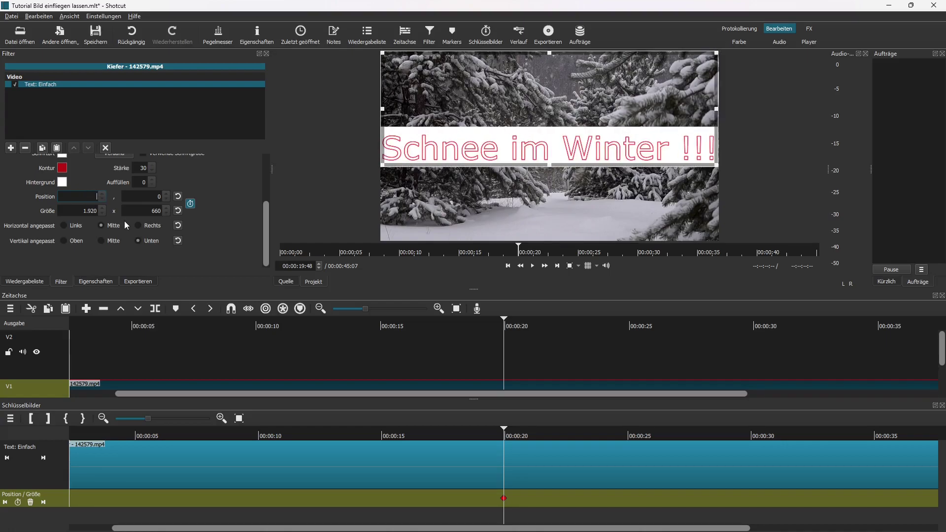
{"action": "type", "text": "0"}
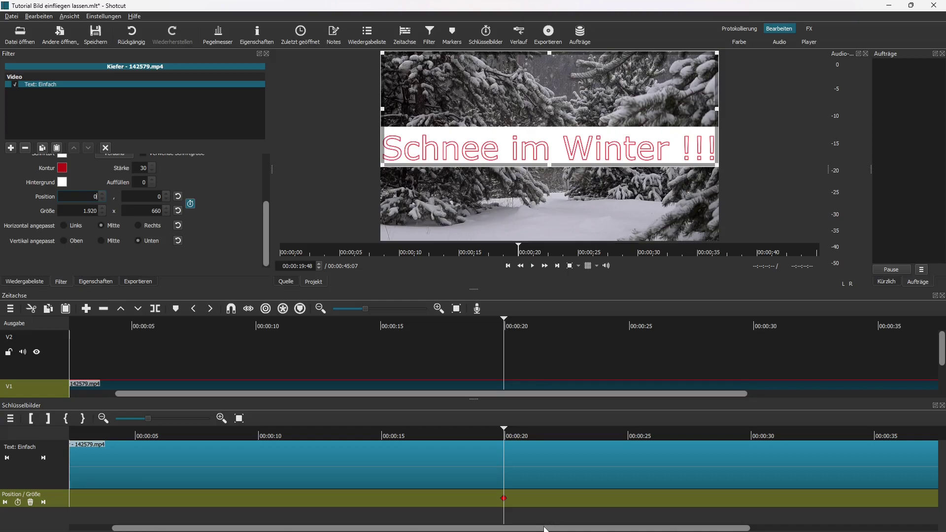
Add a position keyframe at about 40 seconds with the title's horizontal position set to 2000
{"action": "left_click_drag", "start_coordinate": [547, 528], "coordinate": [730, 529]}
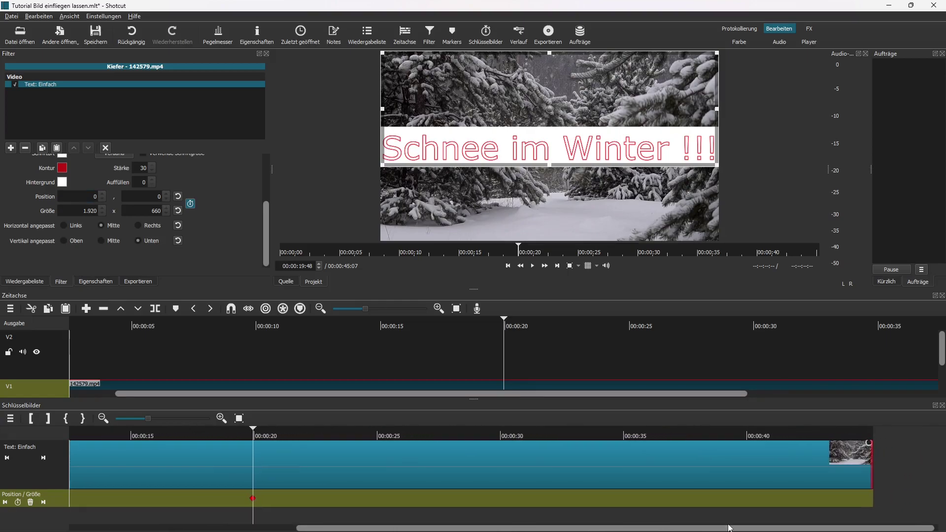
{"action": "left_click", "coordinate": [746, 428]}
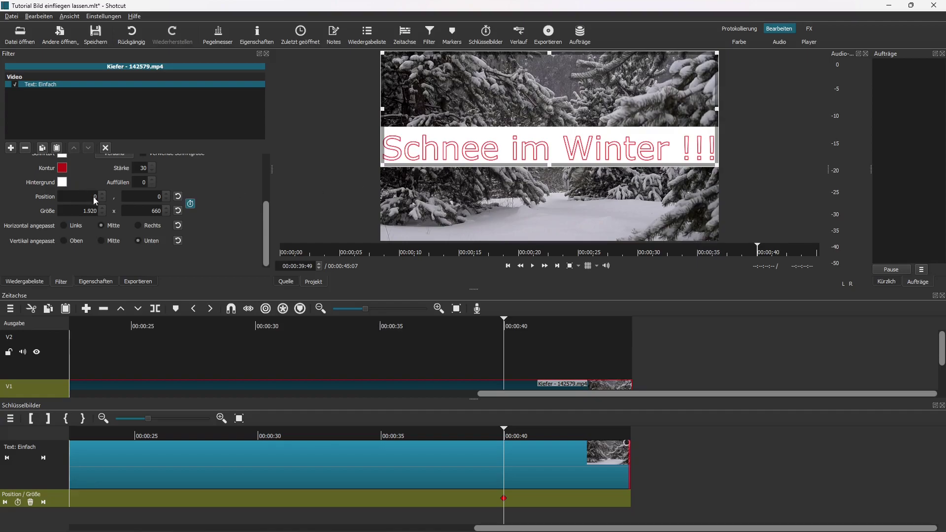
{"action": "type", "text": "10"}
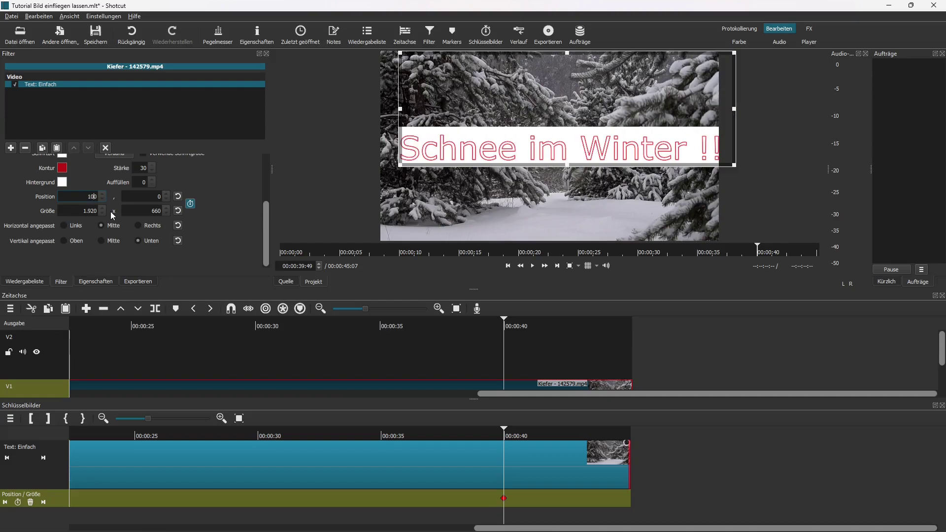
{"action": "type", "text": "0"}
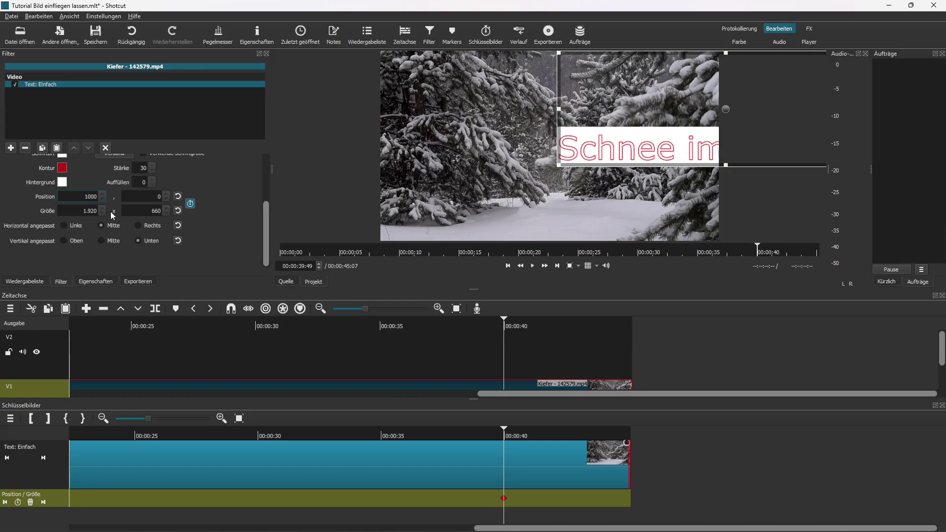
{"action": "key", "text": "BackSpace"}
{"action": "key", "text": "BackSpace"}
{"action": "key", "text": "BackSpace"}
{"action": "type", "text": "2000"}
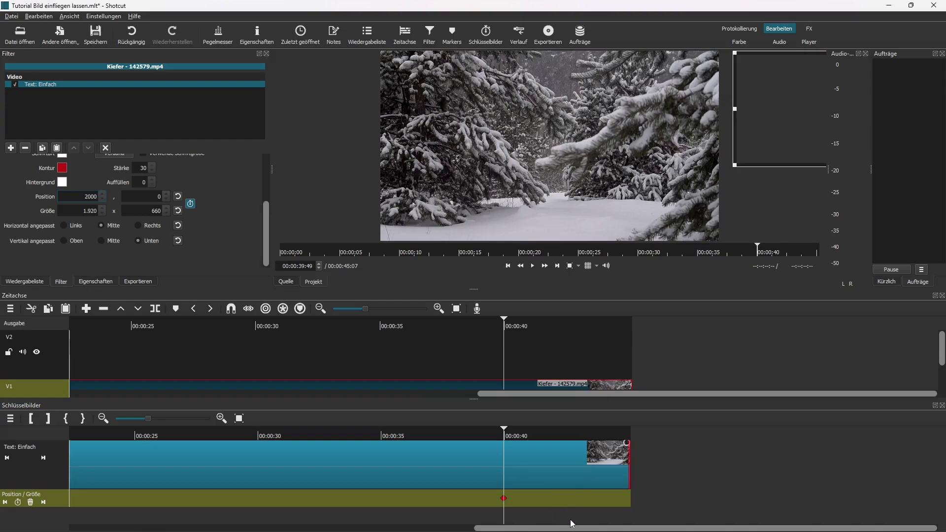
Play the project from the start to check the title's flight across the picture, deselecting the clip for an unobstructed preview
{"action": "scroll", "coordinate": [567, 529], "scroll_direction": "left", "scroll_amount": 3}
{"action": "left_click_drag", "start_coordinate": [445, 527], "coordinate": [124, 522]}
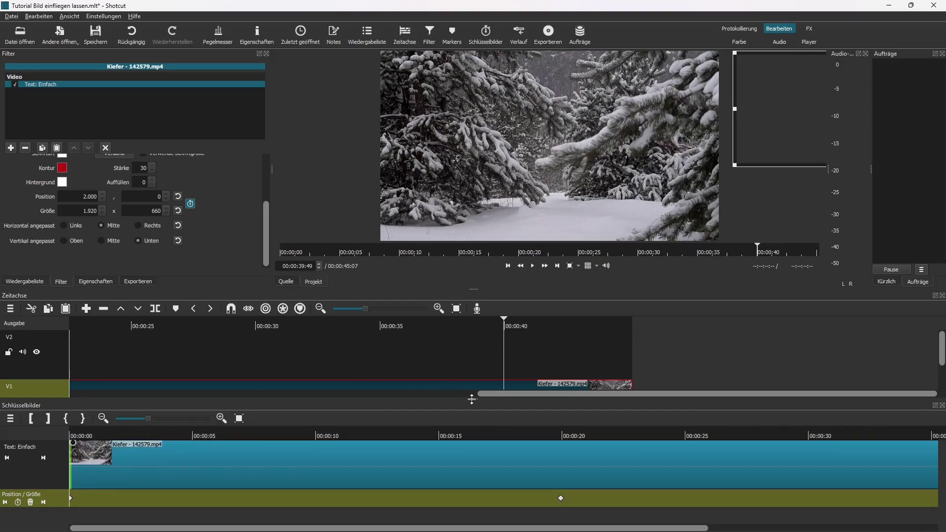
{"action": "left_click_drag", "start_coordinate": [472, 399], "coordinate": [482, 450]}
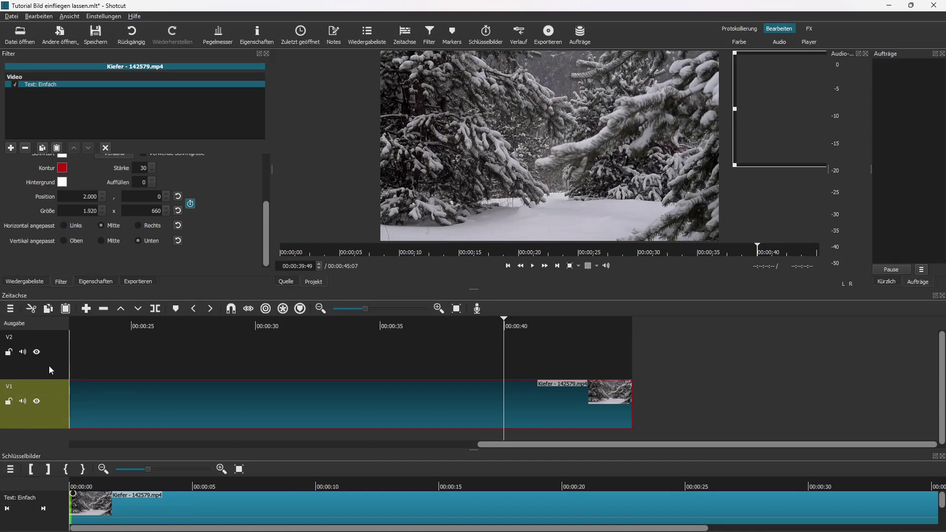
{"action": "left_click", "coordinate": [508, 265]}
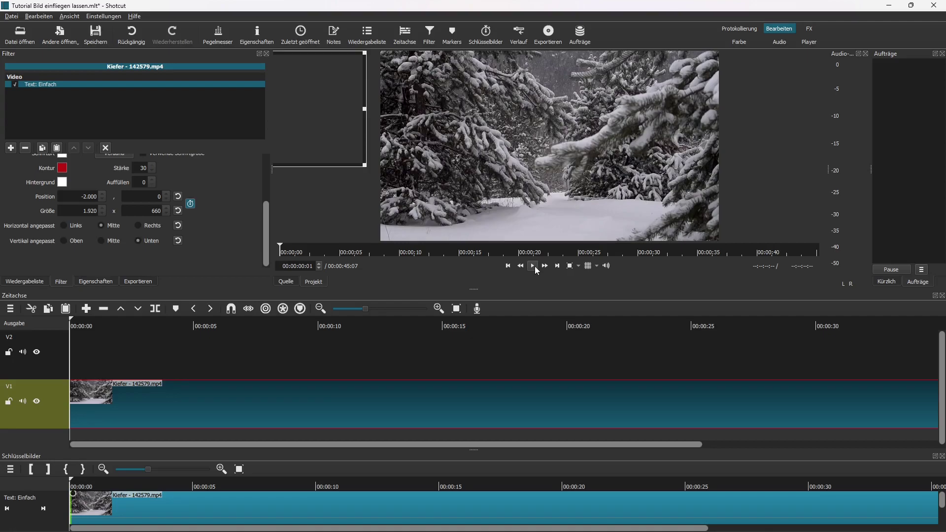
{"action": "left_click", "coordinate": [532, 266]}
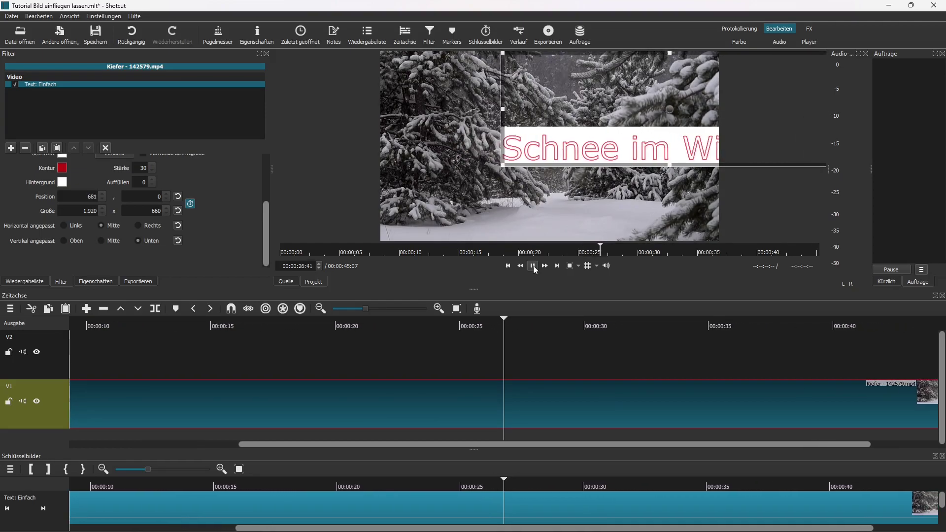
{"action": "left_click", "coordinate": [533, 266]}
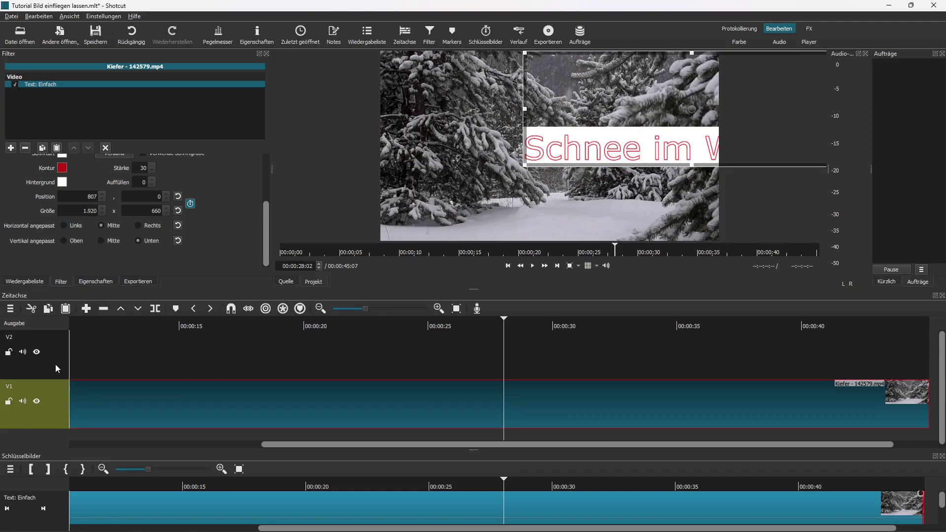
{"action": "left_click", "coordinate": [59, 406]}
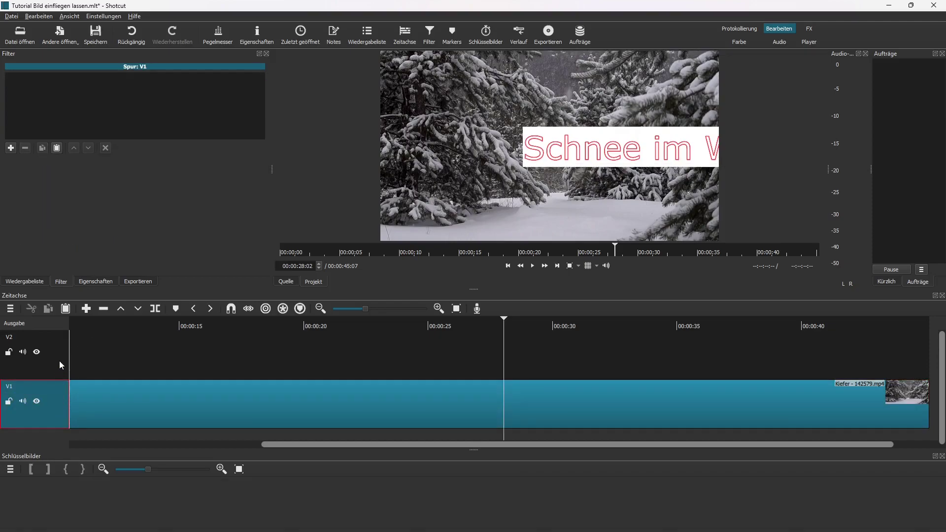
{"action": "left_click", "coordinate": [532, 266]}
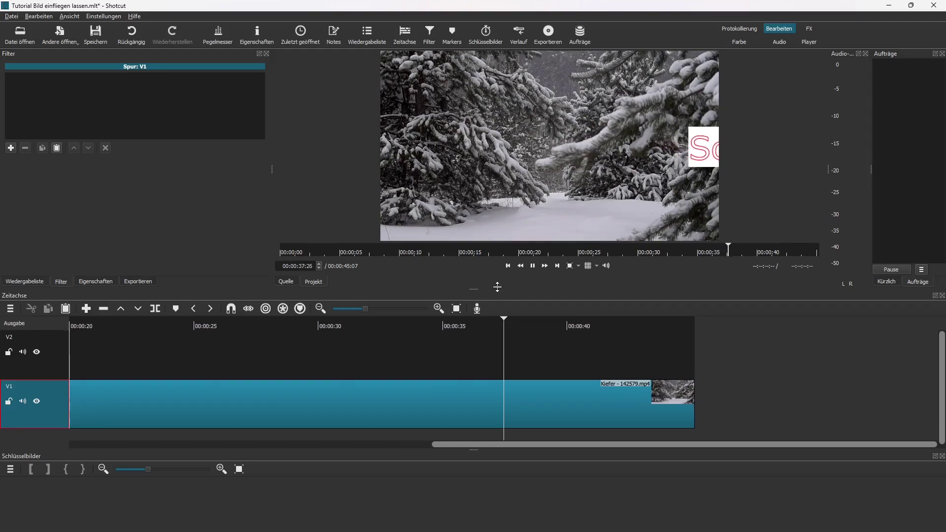
{"action": "left_click", "coordinate": [532, 266]}
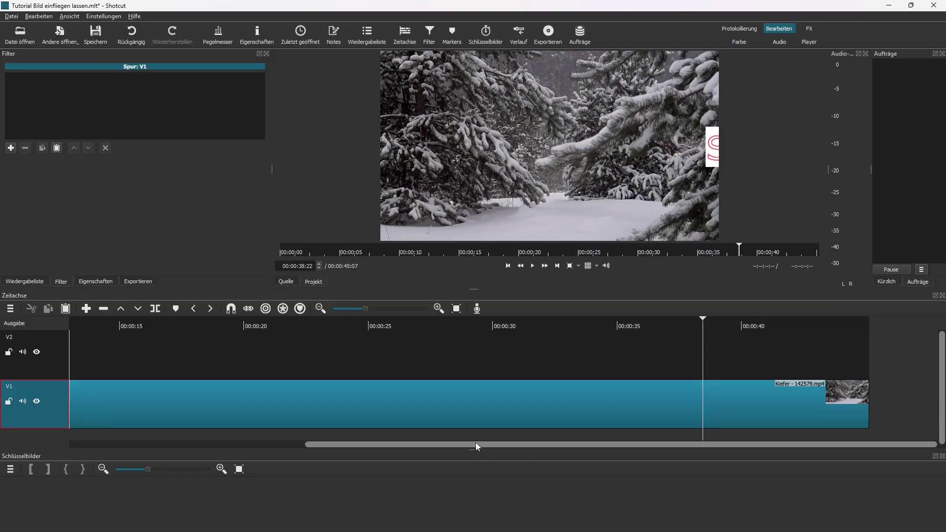
Remove the "Text: Einfach" filter from the Kiefer - 142579.mp4 clip on V1
{"action": "left_click_drag", "start_coordinate": [475, 442], "coordinate": [229, 442]}
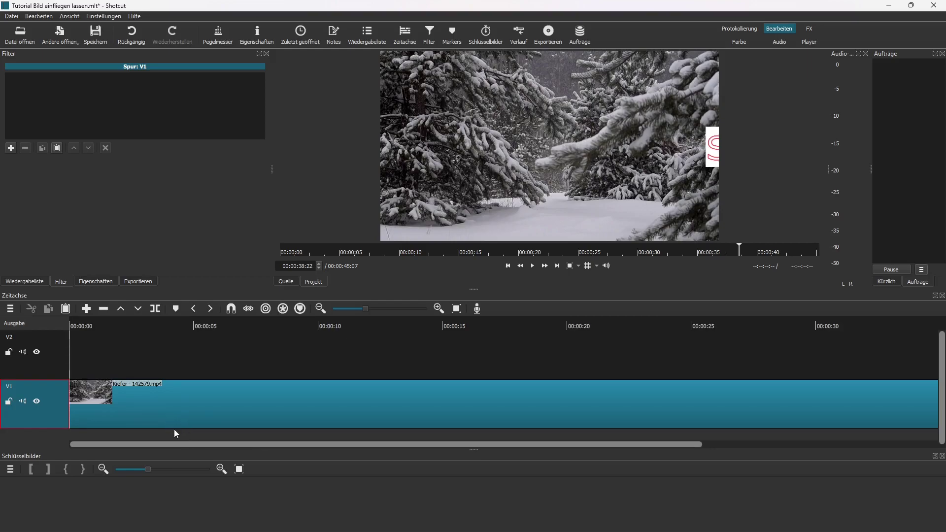
{"action": "left_click", "coordinate": [150, 395]}
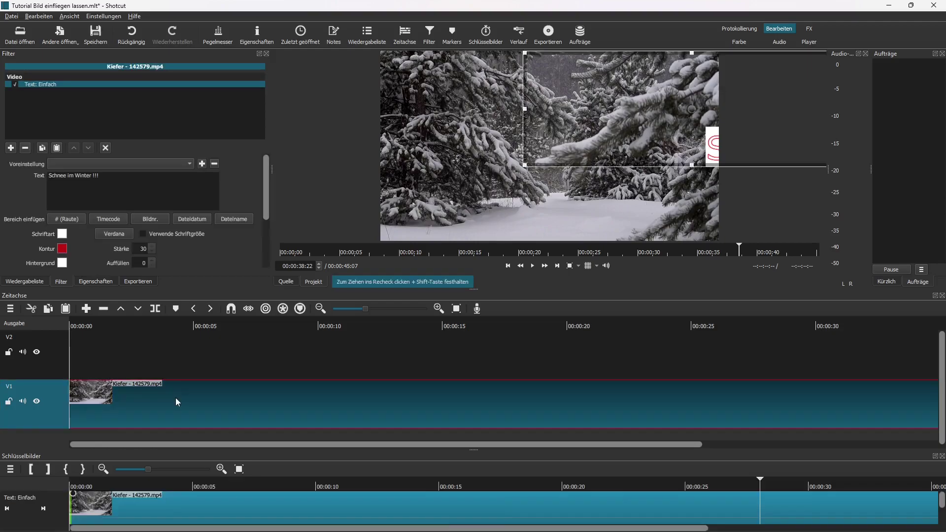
{"action": "left_click", "coordinate": [26, 148]}
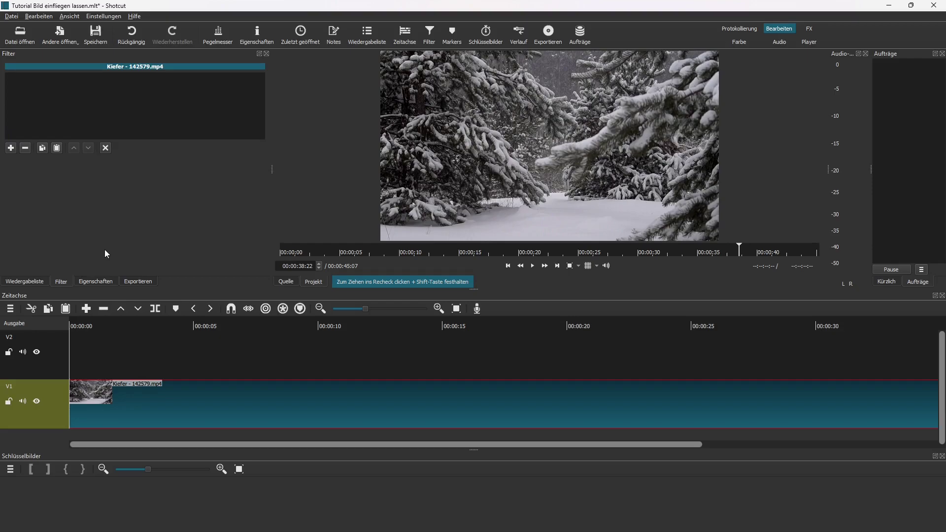
Place Spoiler-Alert-PNG-File.png from the playlist on track V2, starting at about 2 seconds
{"action": "left_click", "coordinate": [24, 281]}
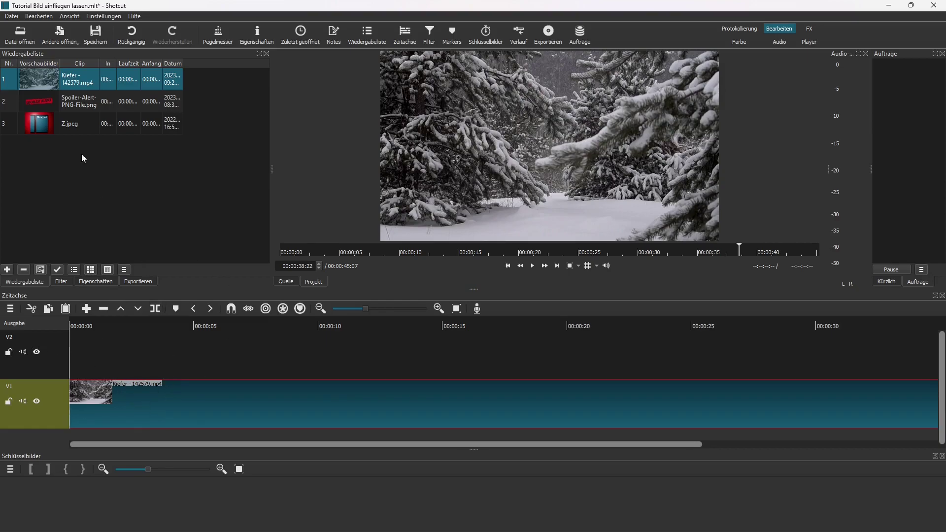
{"action": "left_click", "coordinate": [47, 100]}
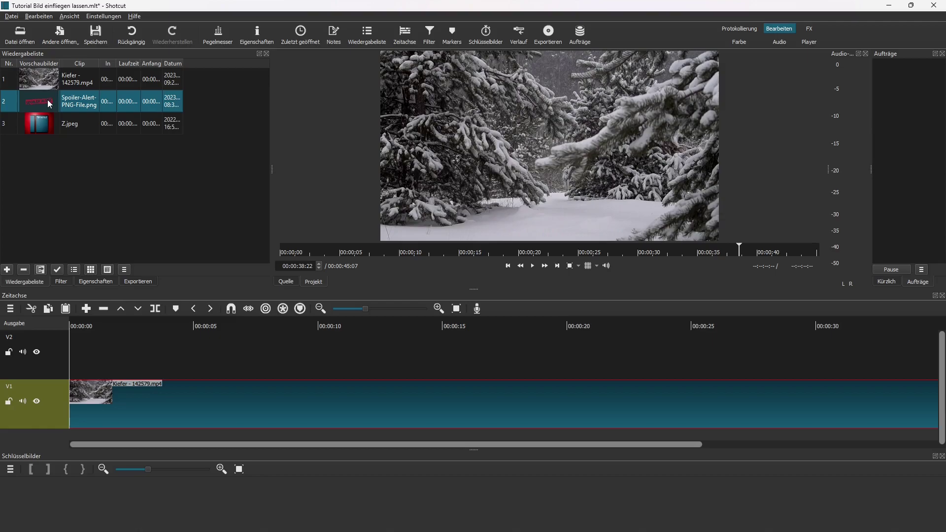
{"action": "left_click_drag", "start_coordinate": [47, 99], "coordinate": [114, 343]}
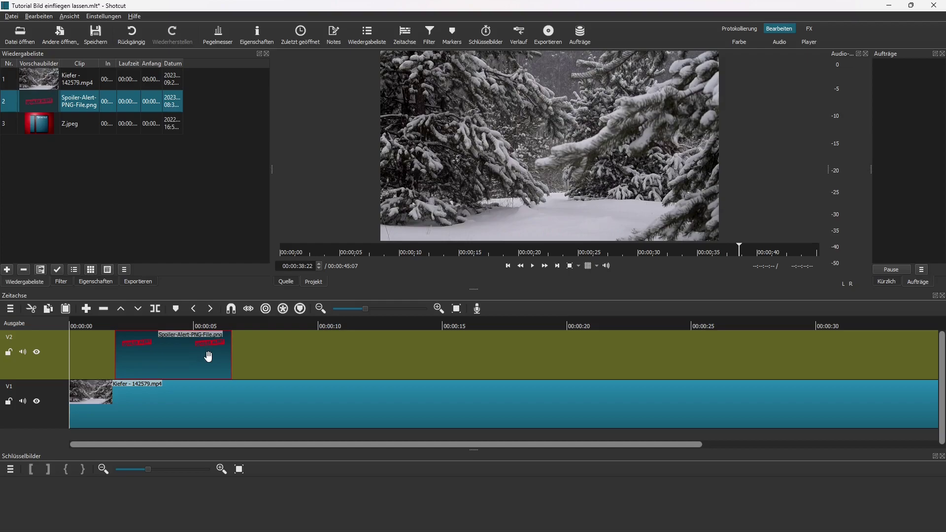
Play the timeline around the Spoiler-Alert image to preview it over the snow video, replaying from before the image
{"action": "left_click", "coordinate": [532, 266]}
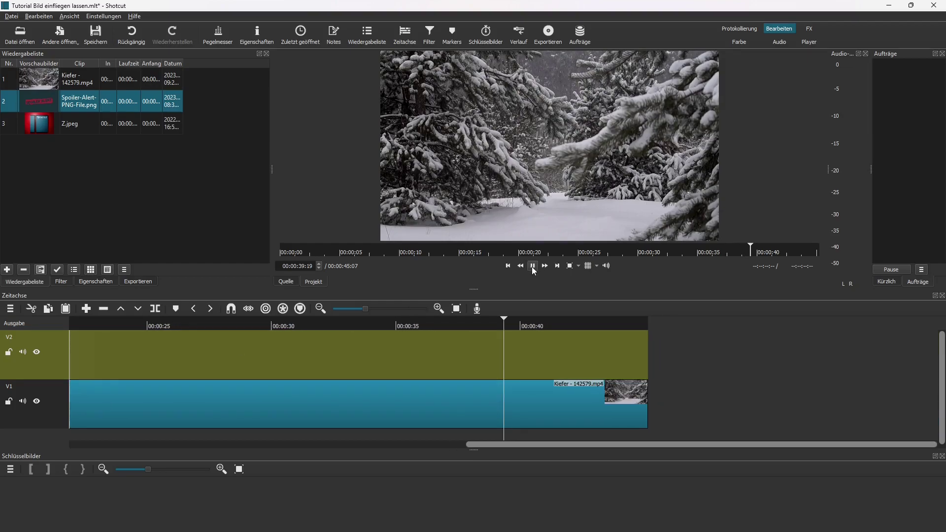
{"action": "key", "text": "space"}
{"action": "left_click_drag", "start_coordinate": [562, 443], "coordinate": [399, 427]}
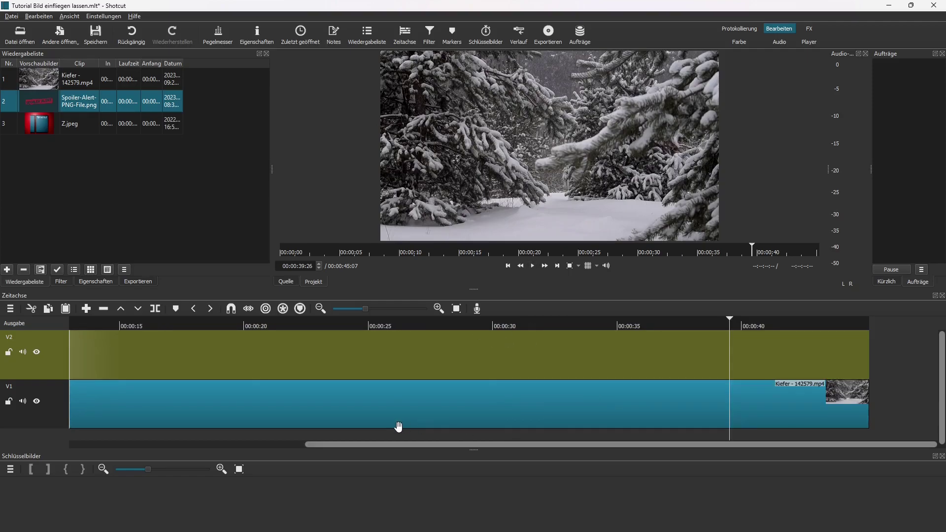
{"action": "left_click", "coordinate": [507, 266]}
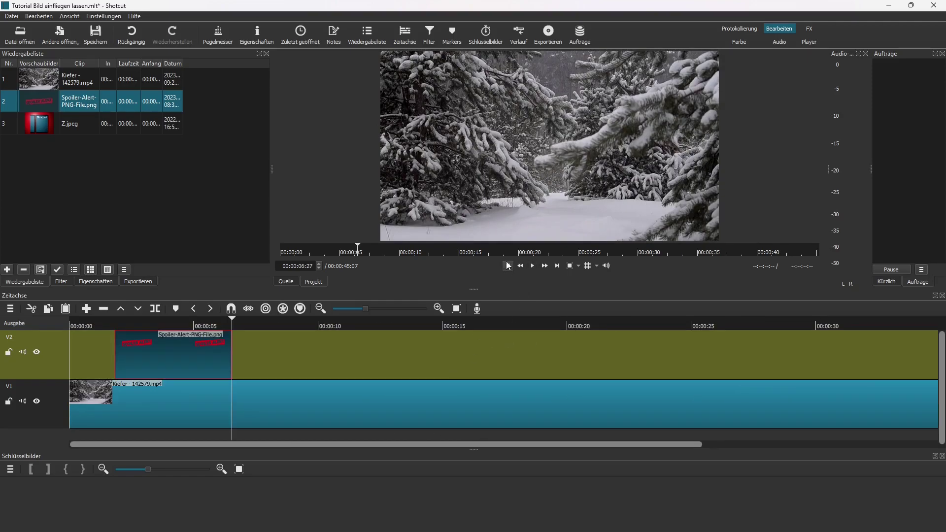
{"action": "left_click", "coordinate": [532, 266]}
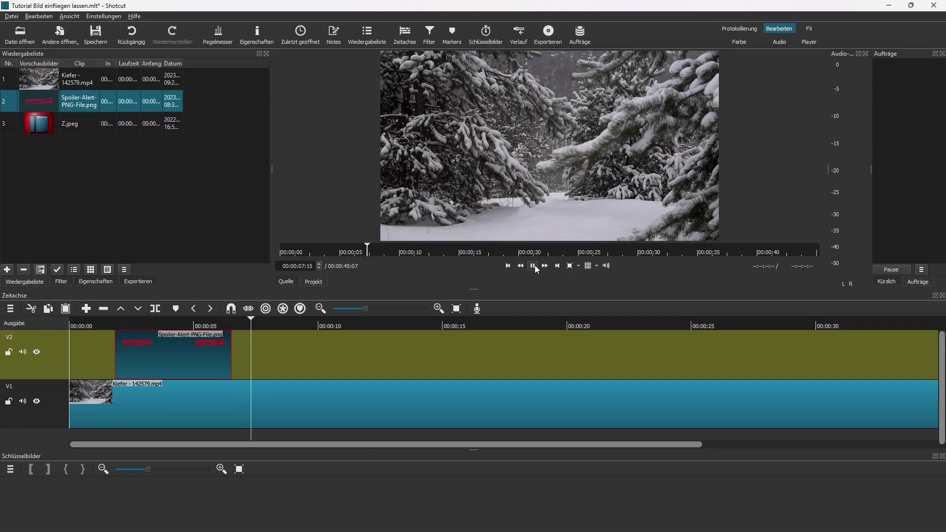
{"action": "left_click", "coordinate": [532, 266]}
{"action": "left_click", "coordinate": [124, 415]}
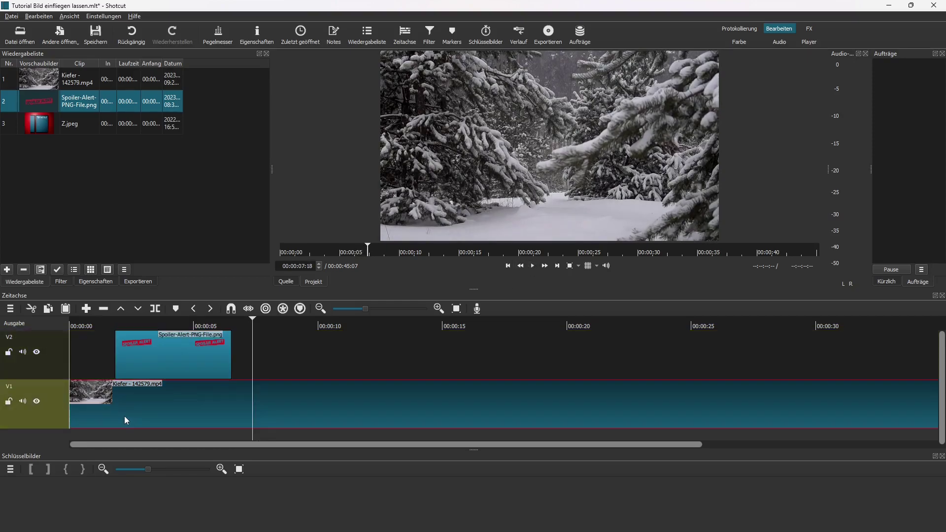
{"action": "left_click", "coordinate": [96, 367]}
{"action": "left_click", "coordinate": [533, 266]}
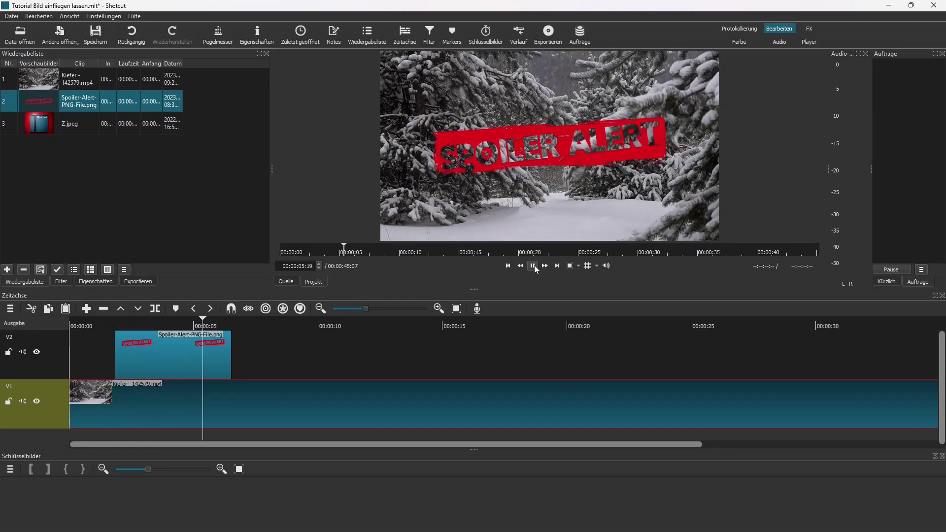
{"action": "left_click", "coordinate": [533, 266]}
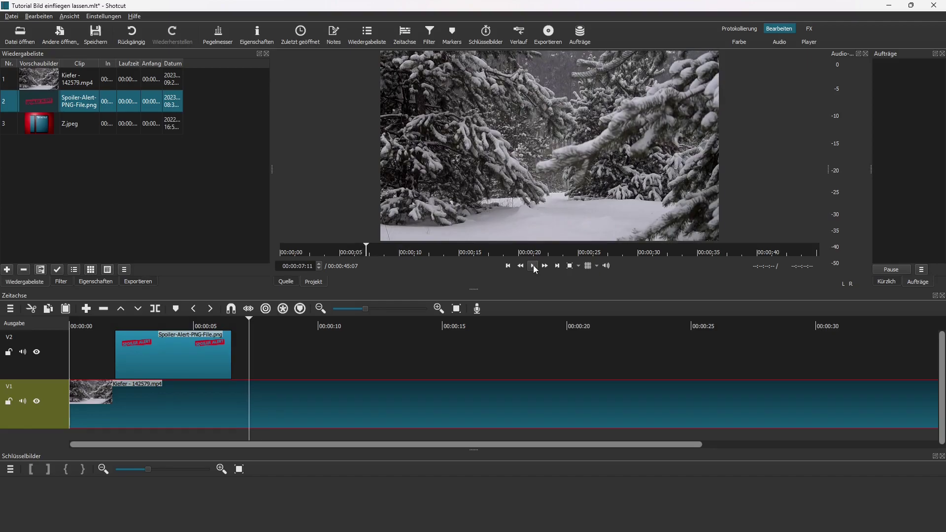
Widen the playlist's Clip column and place Z.jpeg on track V2 after the Spoiler-Alert image, starting at about 7 seconds
{"action": "left_click", "coordinate": [173, 362]}
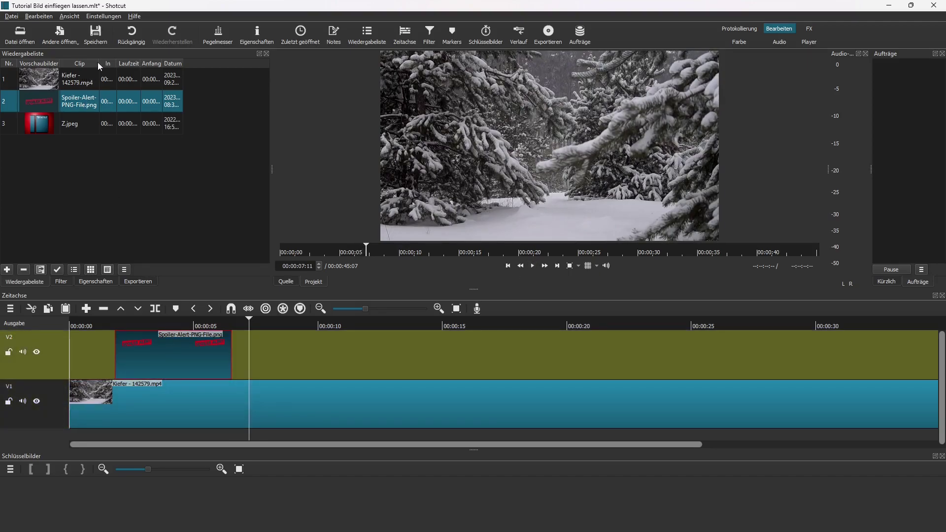
{"action": "left_click_drag", "start_coordinate": [98, 63], "coordinate": [119, 64]}
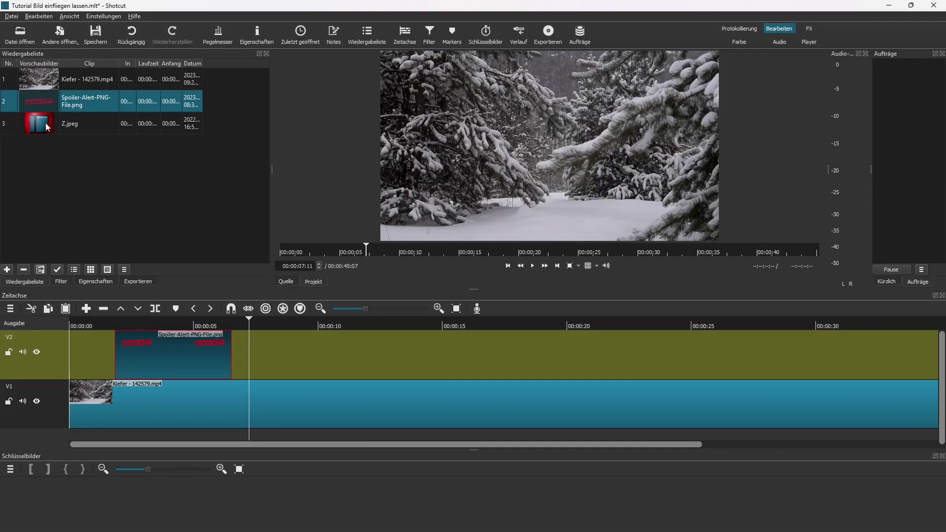
{"action": "left_click_drag", "start_coordinate": [45, 123], "coordinate": [240, 334]}
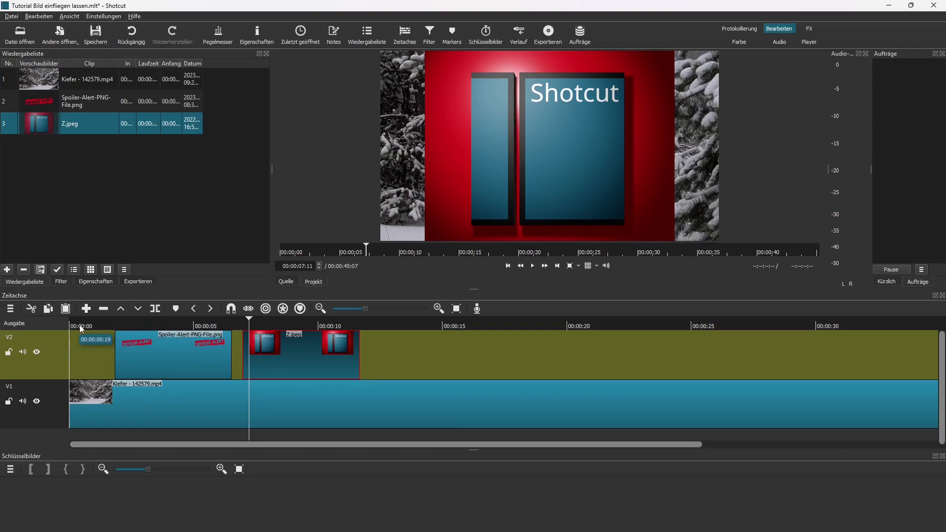
Play the timeline from just before the Spoiler-Alert image through Z.jpeg to compare both images over the video
{"action": "left_click", "coordinate": [112, 323]}
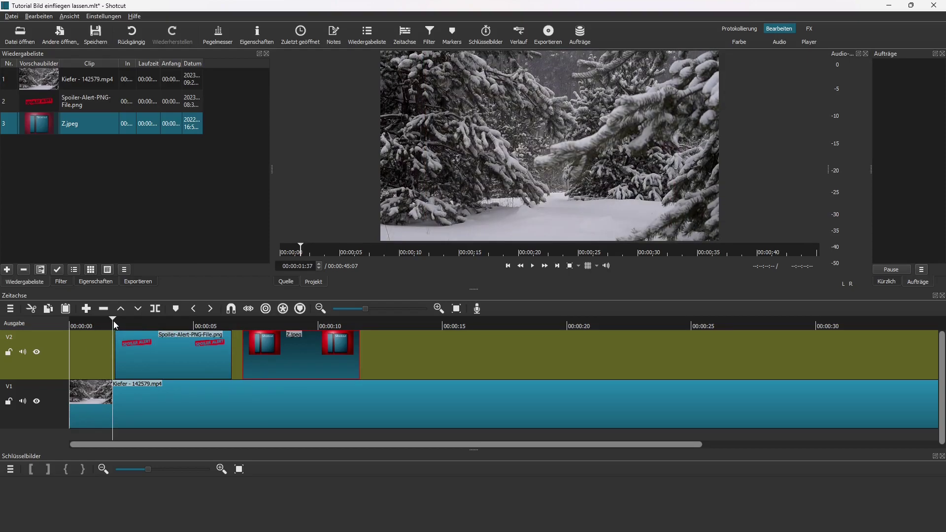
{"action": "left_click", "coordinate": [532, 266]}
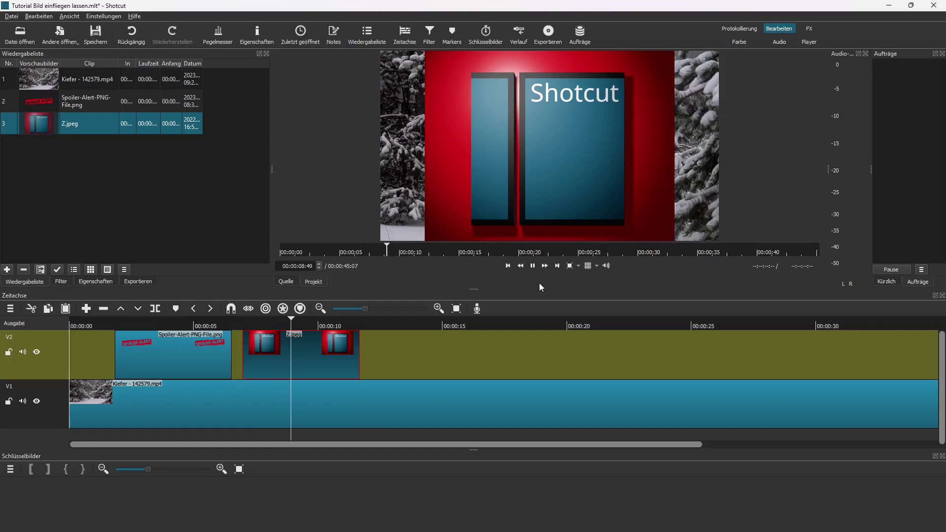
{"action": "left_click", "coordinate": [533, 265]}
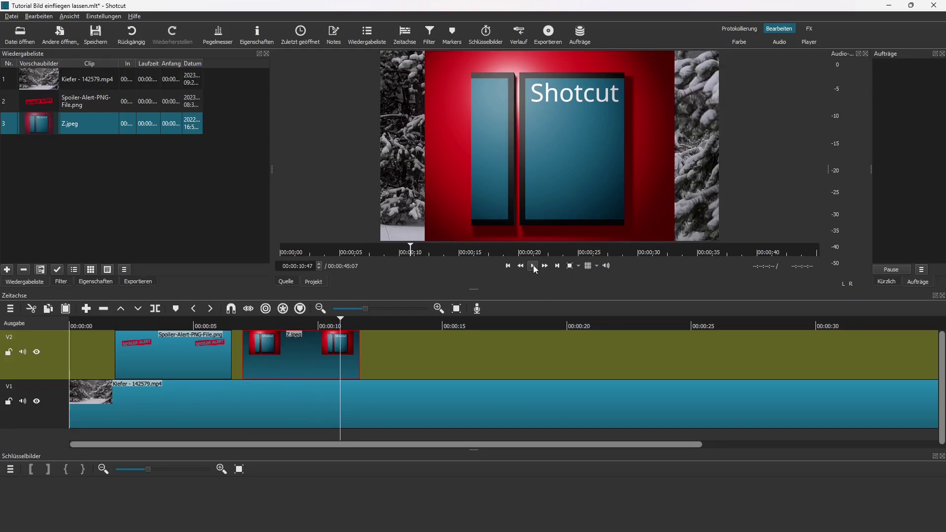
{"action": "left_click", "coordinate": [533, 265]}
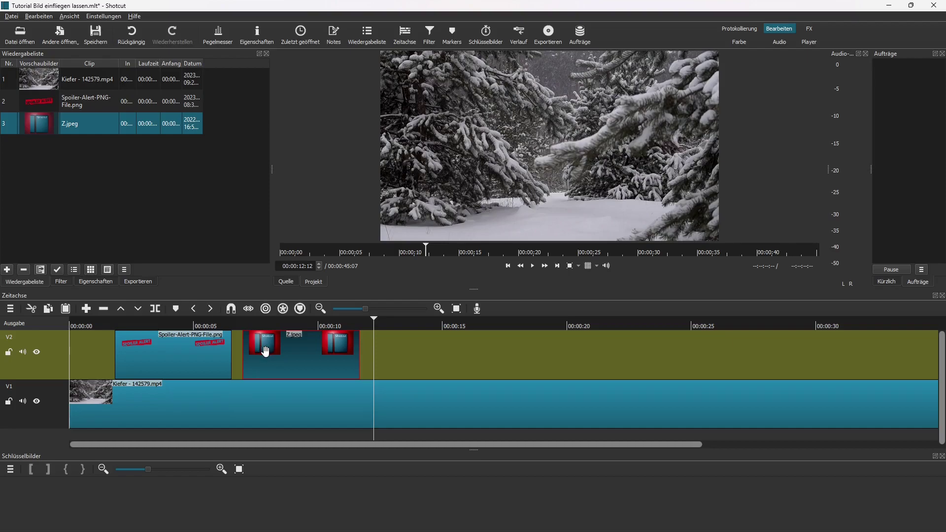
Add the "Größe, Position und Drehung" filter to the Spoiler-Alert-PNG-File.png clip on V2
{"action": "left_click", "coordinate": [174, 361]}
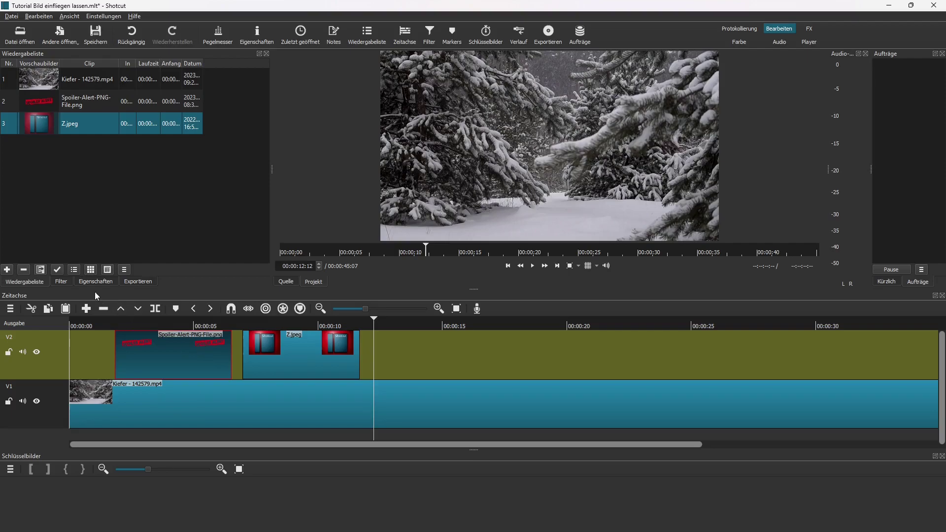
{"action": "left_click", "coordinate": [62, 281]}
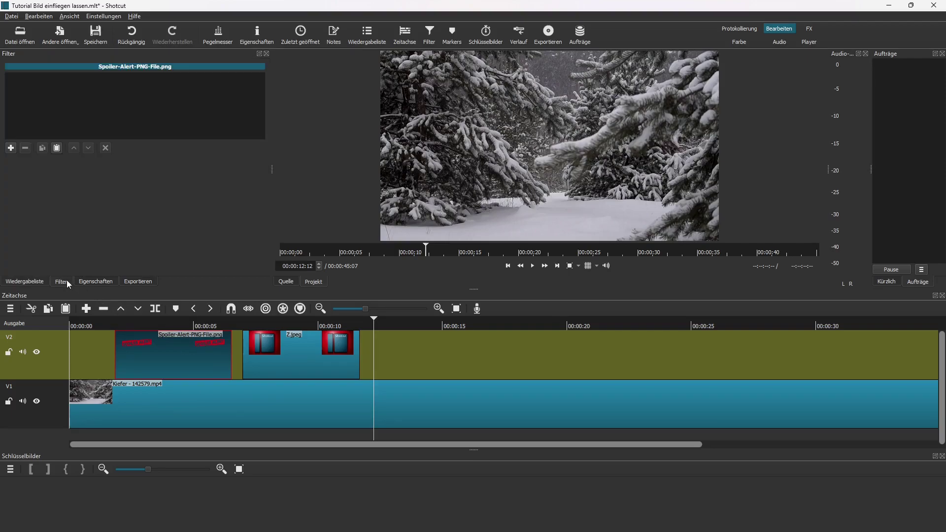
{"action": "left_click", "coordinate": [10, 147]}
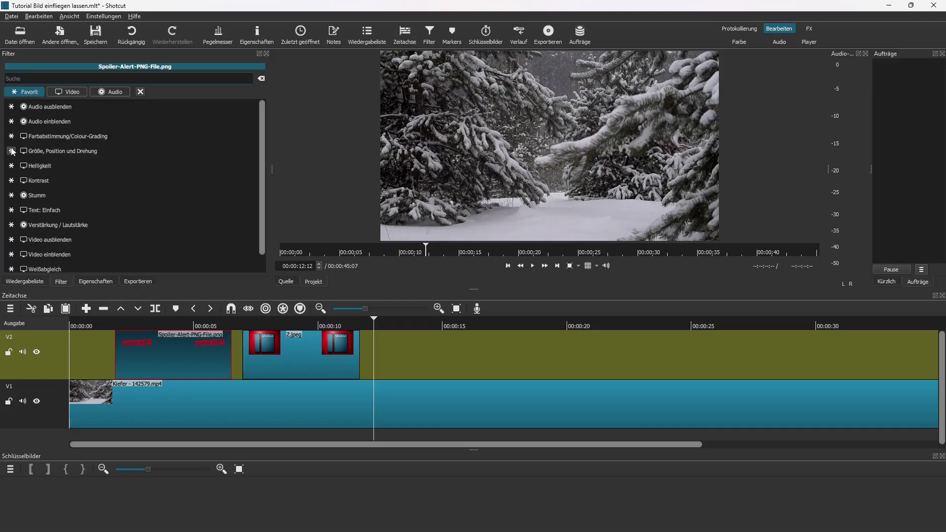
{"action": "left_click", "coordinate": [56, 152]}
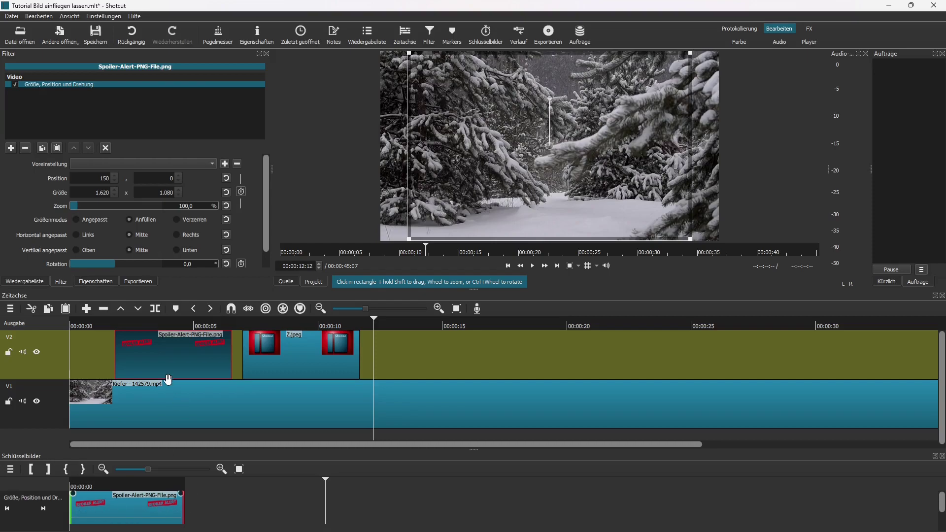
Enable position and size keyframes and, at the Spoiler-Alert clip's start, move the image out past the picture's left edge to about -1495, 6
{"action": "left_click", "coordinate": [242, 191]}
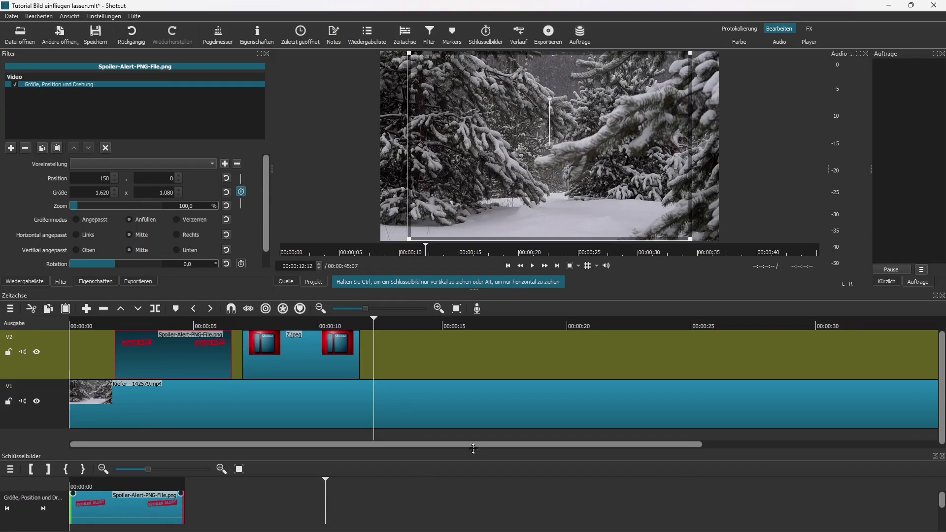
{"action": "left_click_drag", "start_coordinate": [473, 448], "coordinate": [477, 406]}
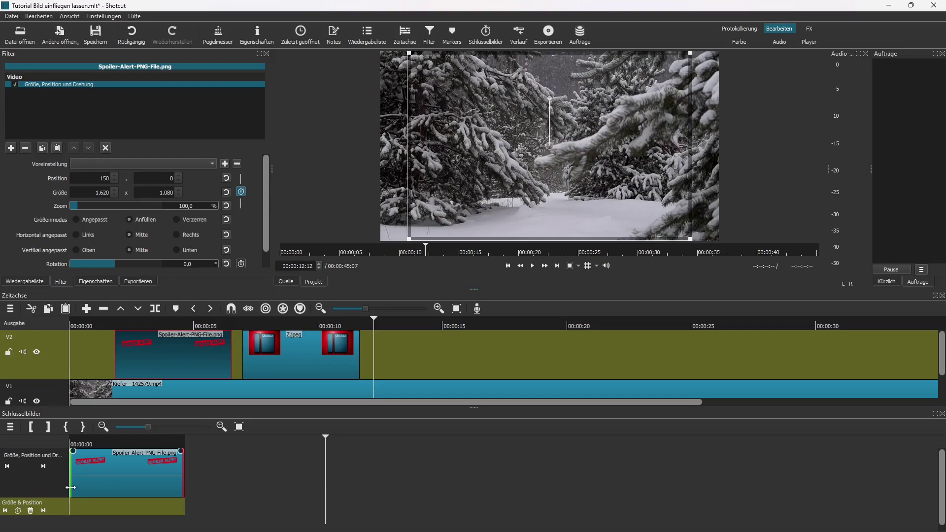
{"action": "left_click", "coordinate": [116, 325]}
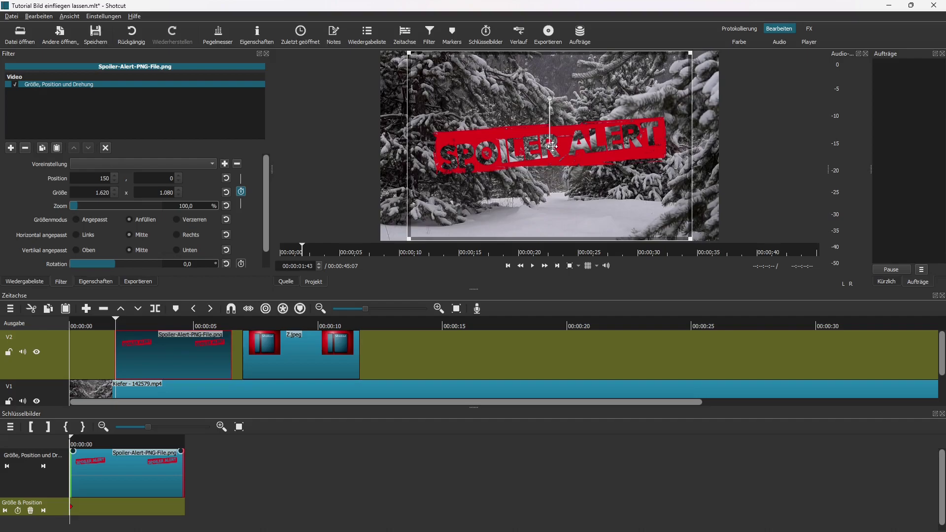
{"action": "left_click_drag", "start_coordinate": [546, 149], "coordinate": [257, 147]}
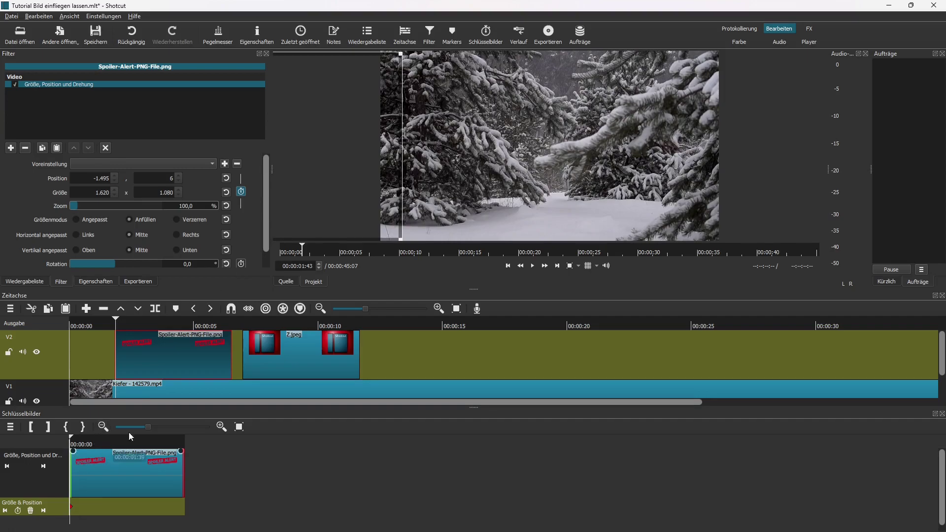
Add a keyframe at the Spoiler-Alert clip's end with the image moved out past the picture's right edge to about 1861, 3
{"action": "left_click", "coordinate": [230, 320]}
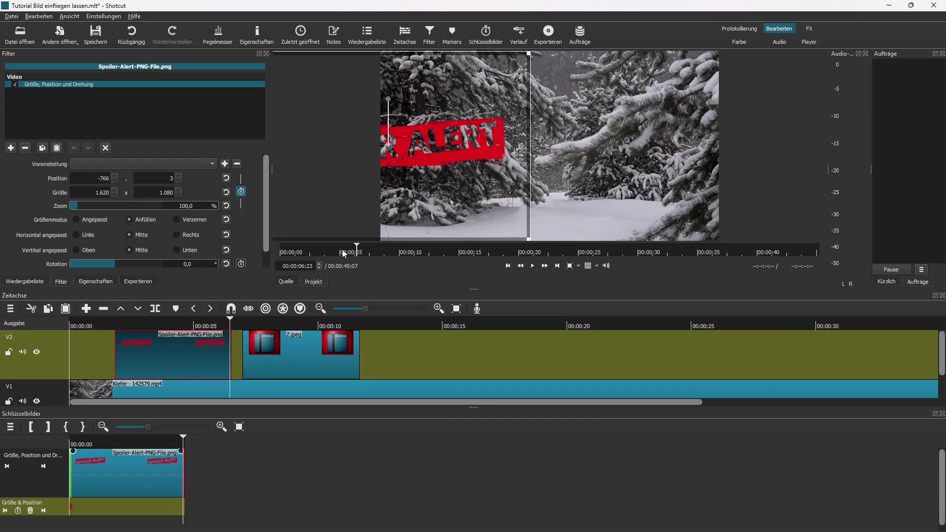
{"action": "left_click", "coordinate": [529, 53]}
{"action": "mouse_move", "coordinate": [184, 509]}
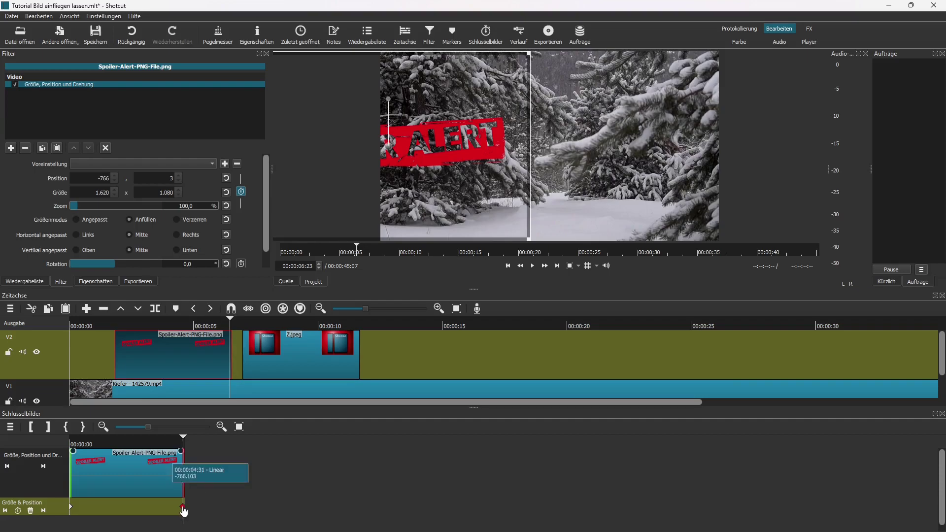
{"action": "left_click_drag", "start_coordinate": [184, 511], "coordinate": [186, 512]}
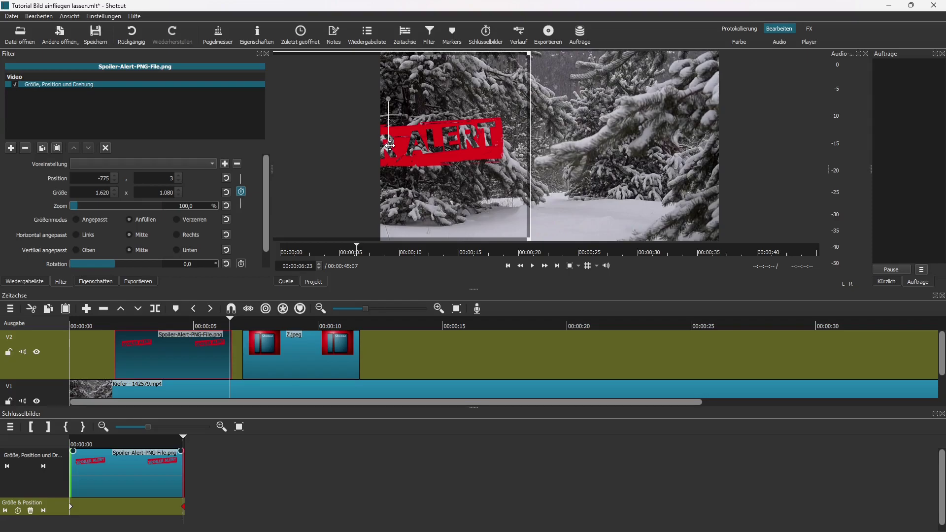
{"action": "left_click_drag", "start_coordinate": [391, 146], "coordinate": [856, 144]}
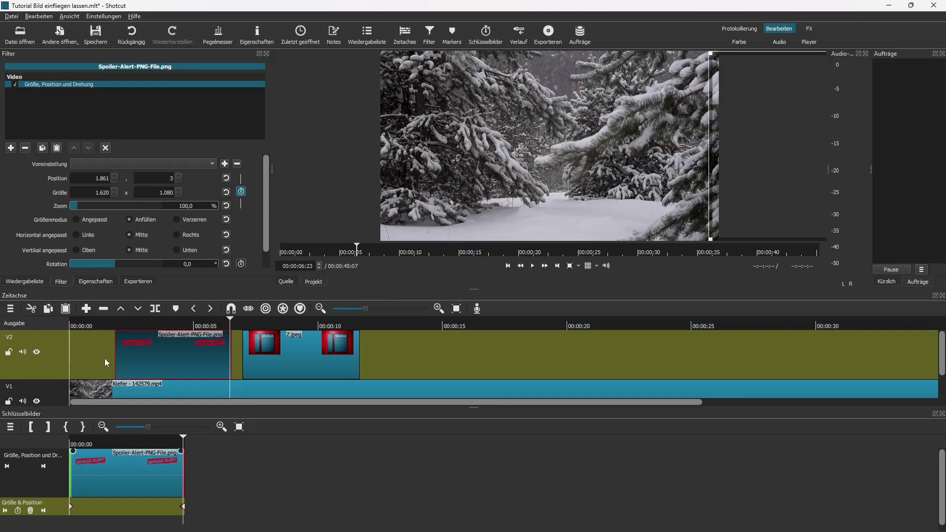
Deselect the clip and play from before the Spoiler-Alert image to check its flight across the picture
{"action": "left_click", "coordinate": [91, 351]}
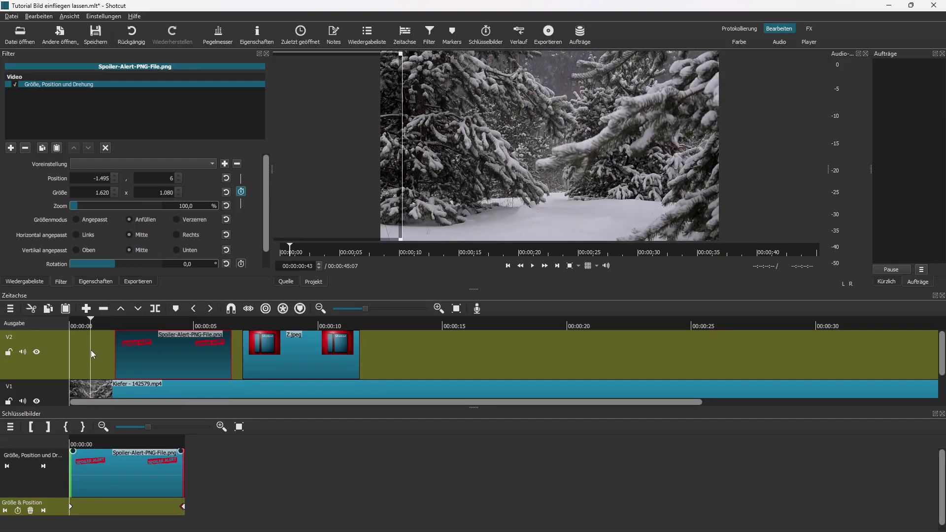
{"action": "left_click", "coordinate": [59, 367]}
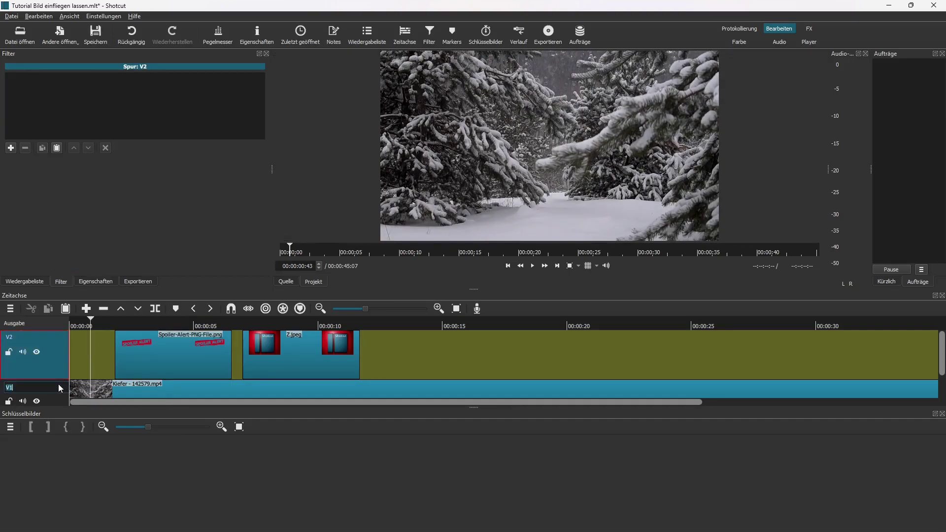
{"action": "left_click", "coordinate": [79, 348]}
{"action": "left_click", "coordinate": [532, 266]}
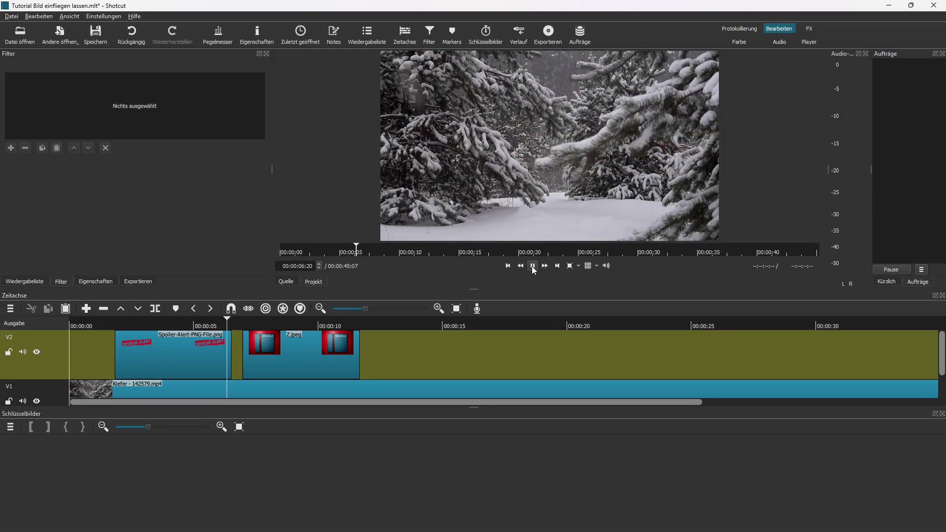
{"action": "left_click", "coordinate": [532, 267]}
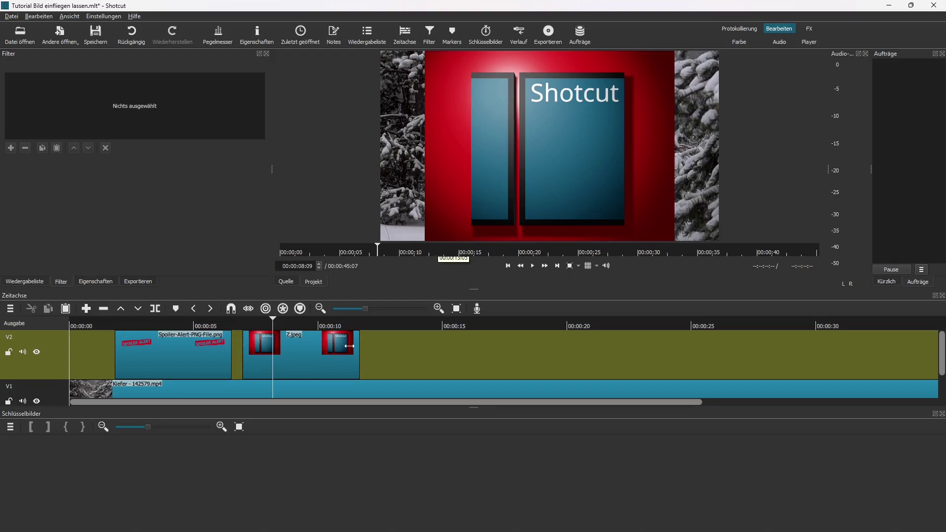
Add the "Größe, Position und Drehung" filter to the Z.jpeg clip on V2
{"action": "left_click", "coordinate": [315, 357]}
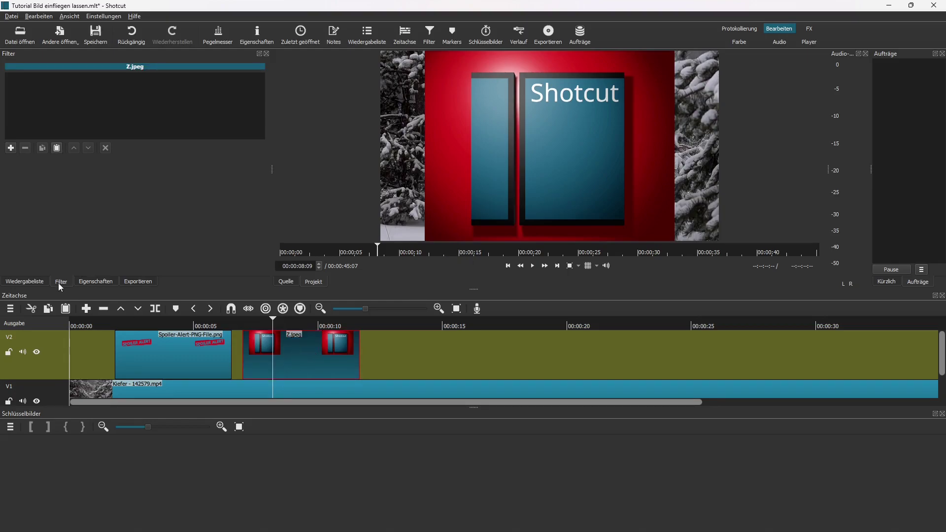
{"action": "left_click", "coordinate": [10, 148]}
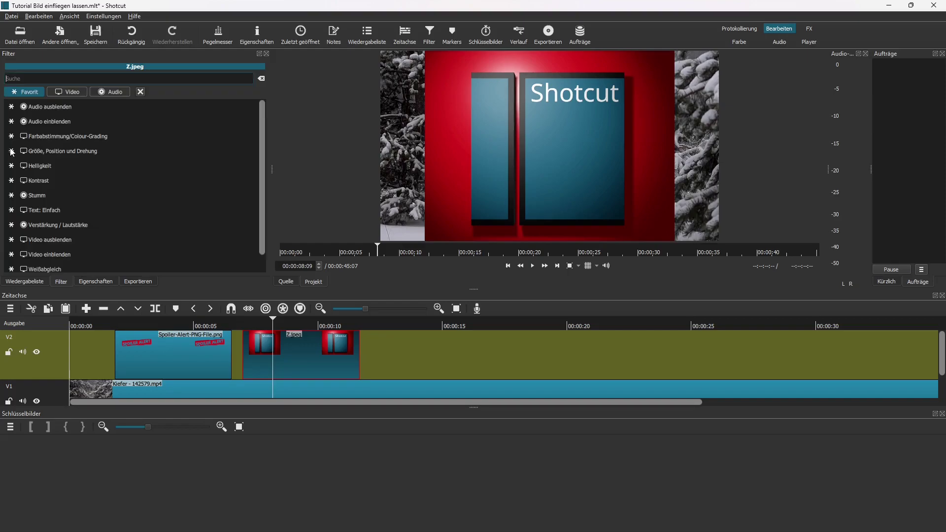
{"action": "left_click", "coordinate": [51, 154]}
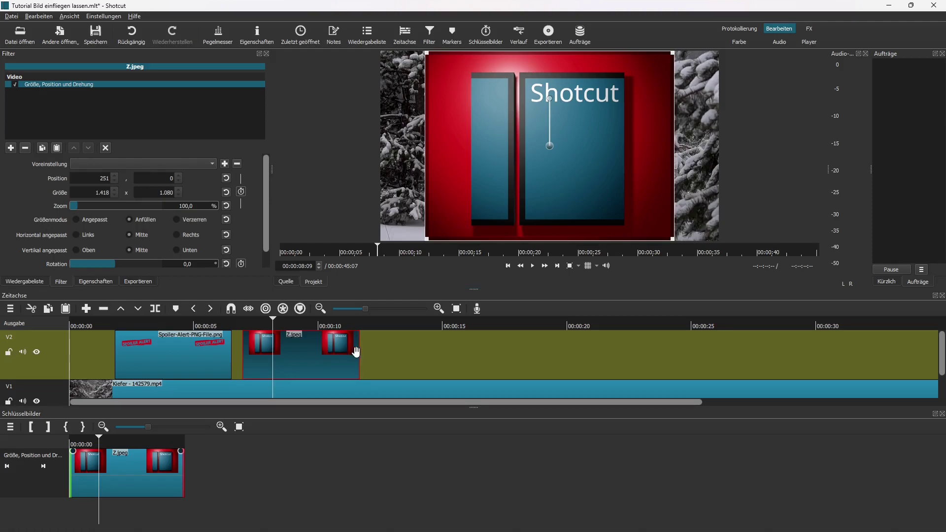
Extend the Z.jpeg clip's end to about 15 seconds and put the playhead at the clip's start
{"action": "left_click_drag", "start_coordinate": [362, 355], "coordinate": [447, 356]}
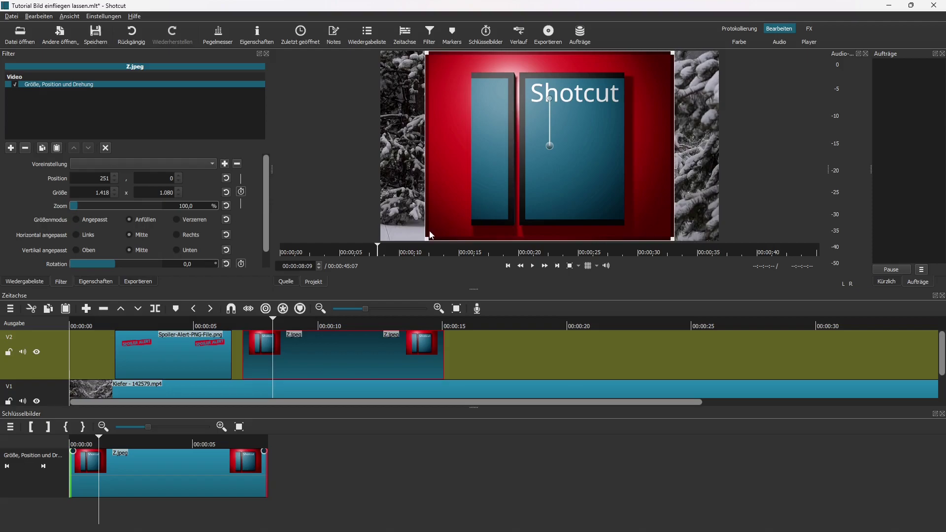
{"action": "left_click", "coordinate": [242, 323]}
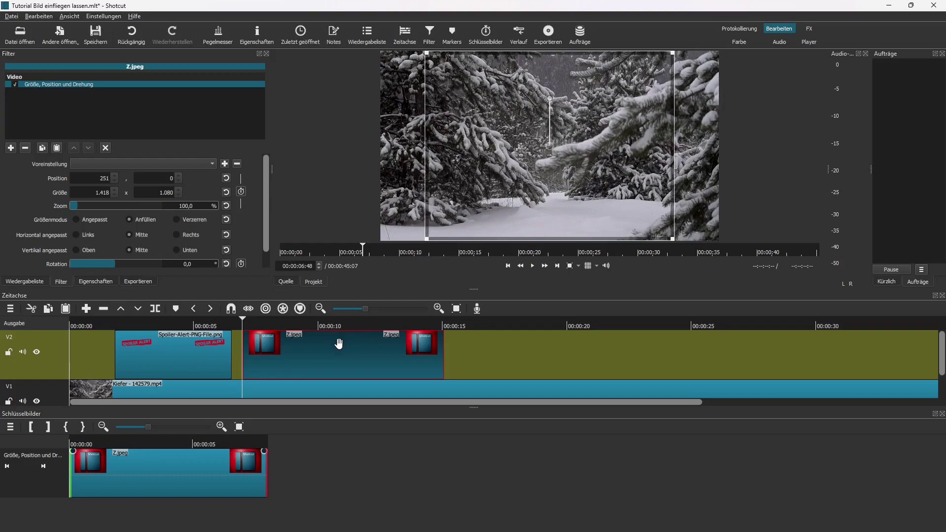
Enable size and position keyframes for the Z.jpeg clip and place the first keyframe at the clip's start
{"action": "left_click", "coordinate": [244, 321]}
{"action": "left_click", "coordinate": [244, 321]}
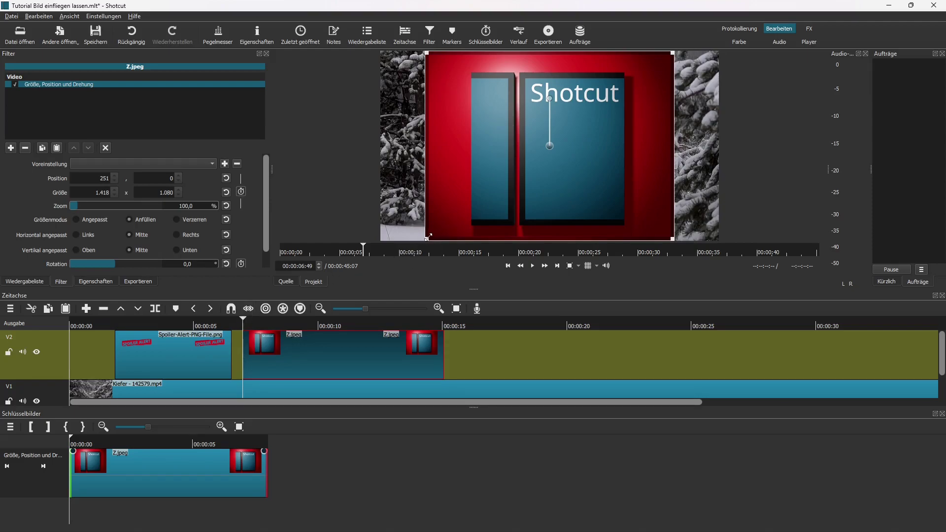
{"action": "left_click", "coordinate": [268, 321]}
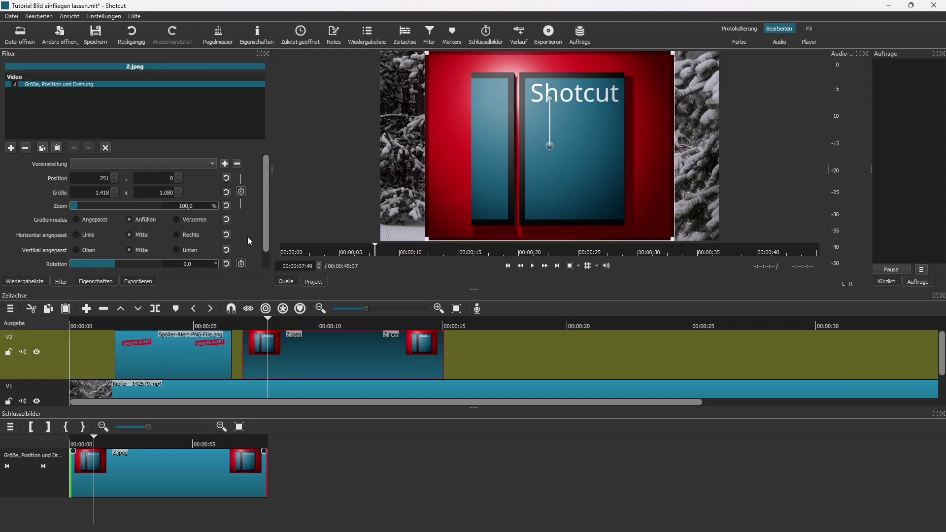
{"action": "left_click_drag", "start_coordinate": [265, 208], "coordinate": [265, 235]}
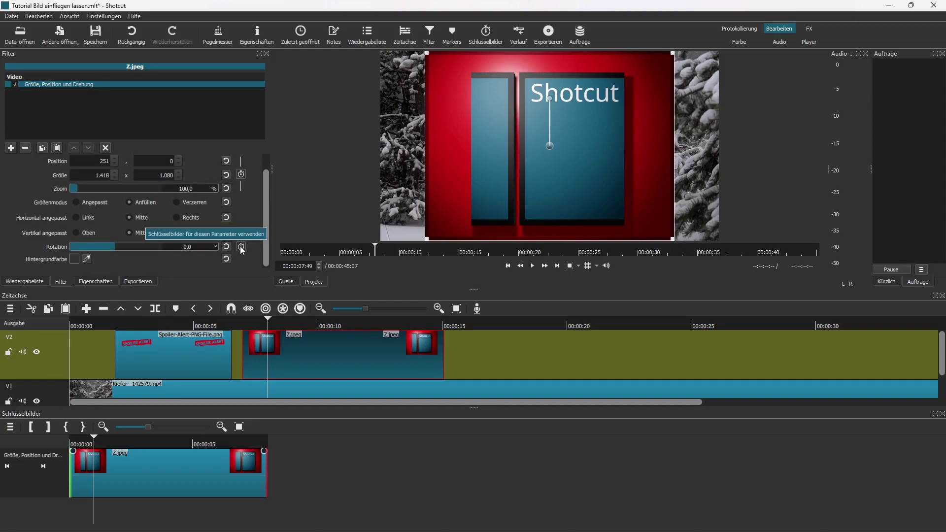
{"action": "left_click", "coordinate": [241, 175]}
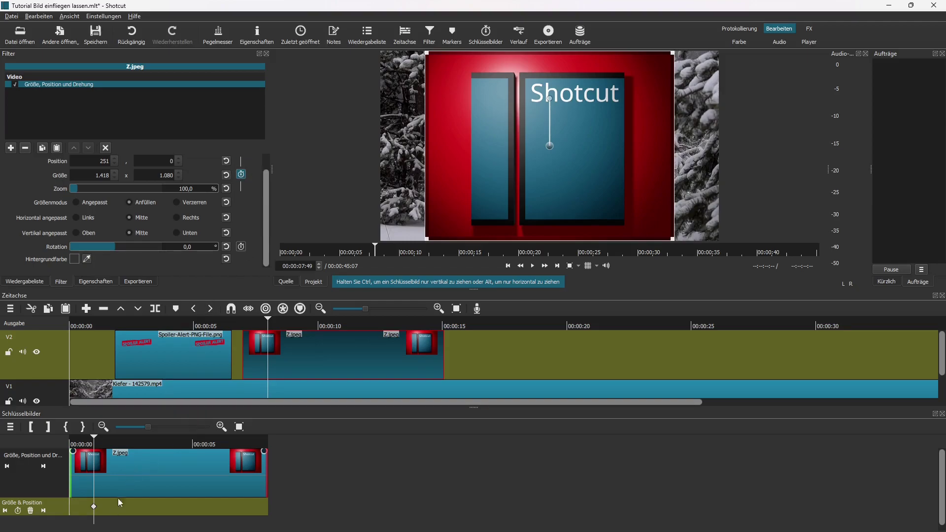
{"action": "left_click_drag", "start_coordinate": [94, 508], "coordinate": [70, 509]}
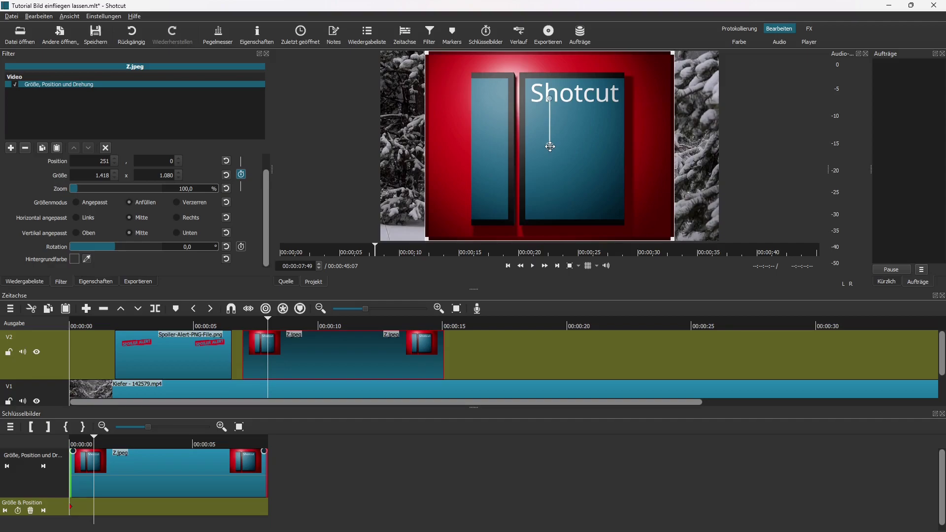
{"action": "left_click_drag", "start_coordinate": [550, 146], "coordinate": [543, 146]}
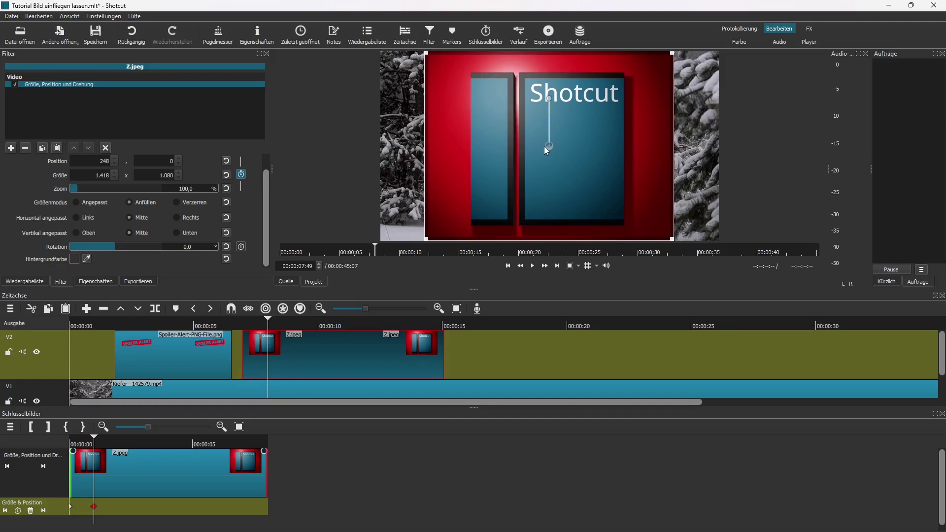
{"action": "left_click_drag", "start_coordinate": [672, 52], "coordinate": [544, 149]}
{"action": "left_click_drag", "start_coordinate": [480, 196], "coordinate": [313, 203]}
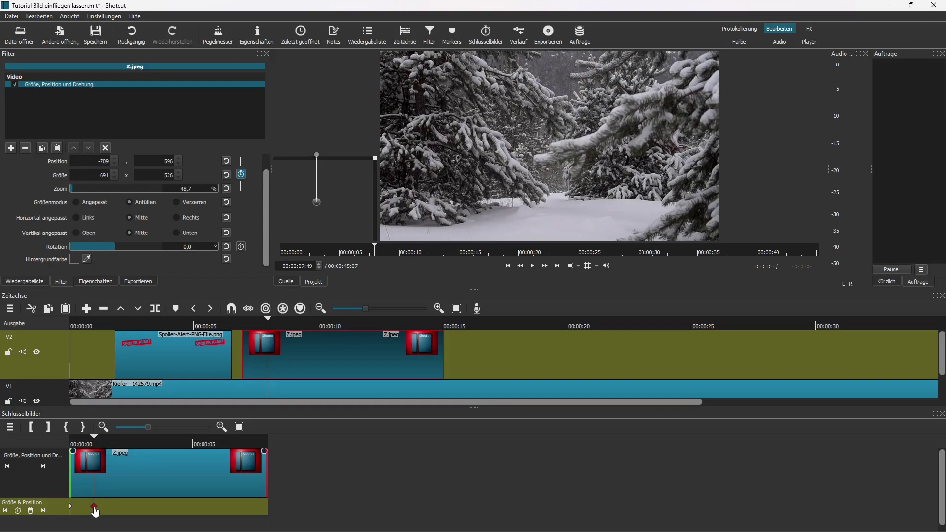
{"action": "mouse_move", "coordinate": [96, 512]}
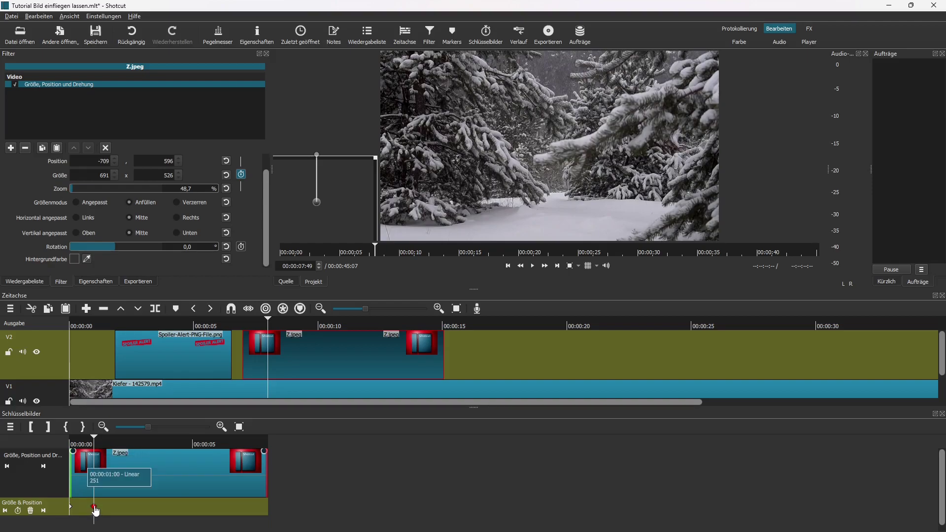
{"action": "right_click", "coordinate": [96, 513]}
{"action": "left_click", "coordinate": [105, 514]}
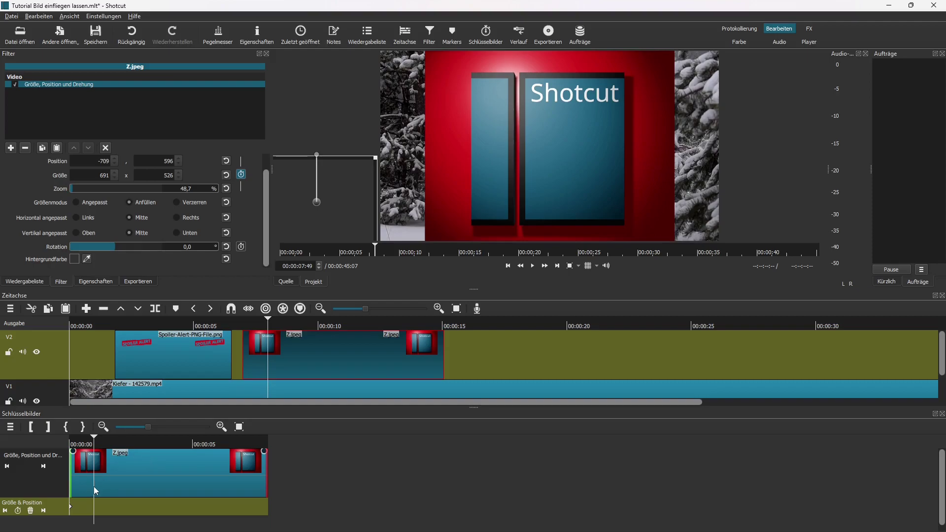
At the Z.jpeg clip's start keyframe, shrink the image to about 591 x 450 and move it past the picture's left edge to about -602, 652
{"action": "left_click", "coordinate": [71, 512]}
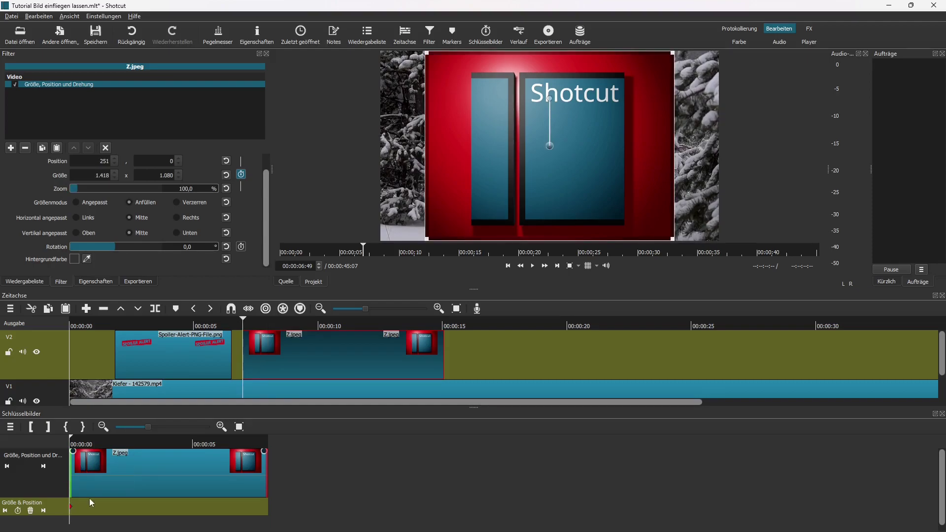
{"action": "left_click_drag", "start_coordinate": [550, 149], "coordinate": [357, 162]}
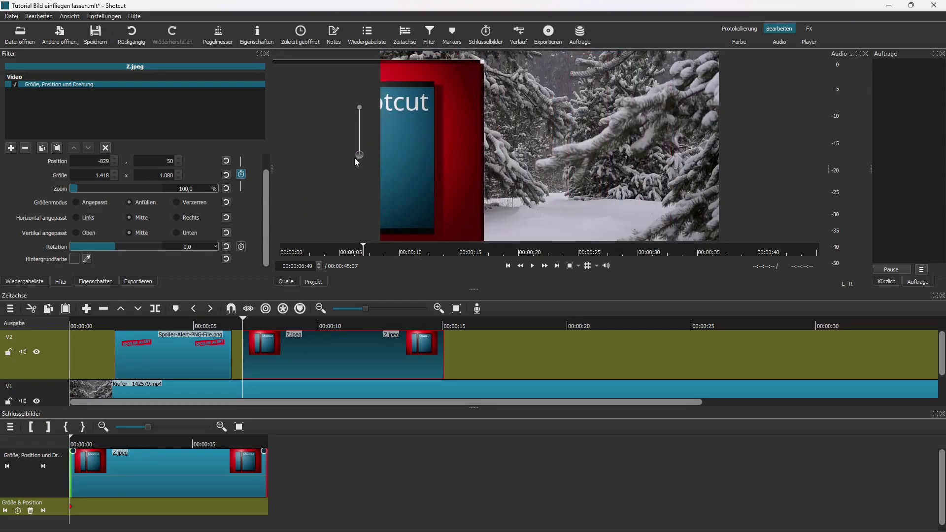
{"action": "left_click_drag", "start_coordinate": [480, 61], "coordinate": [433, 148]}
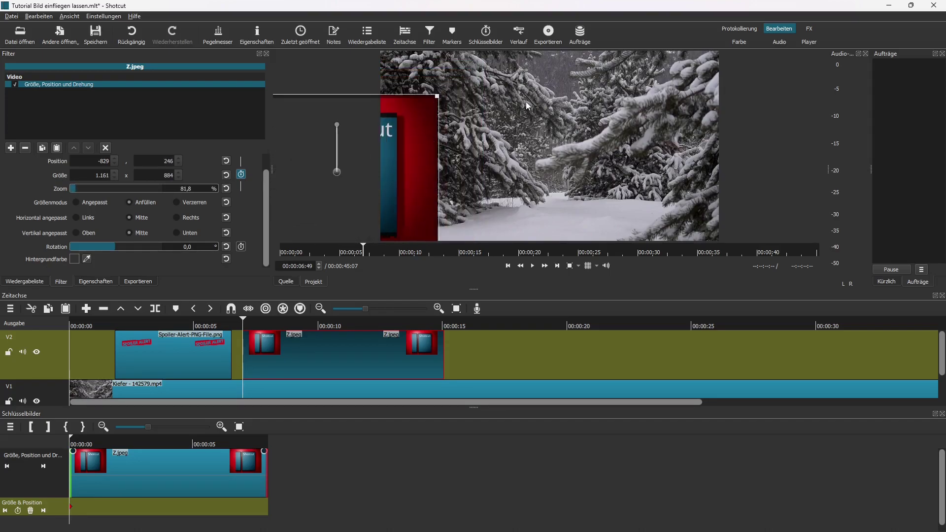
{"action": "left_click_drag", "start_coordinate": [347, 176], "coordinate": [428, 144]}
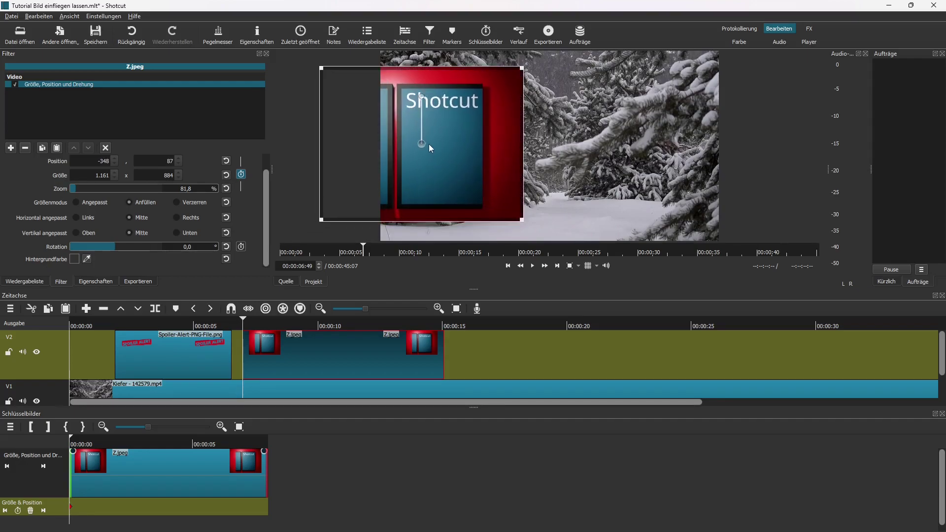
{"action": "left_click_drag", "start_coordinate": [521, 67], "coordinate": [441, 149]}
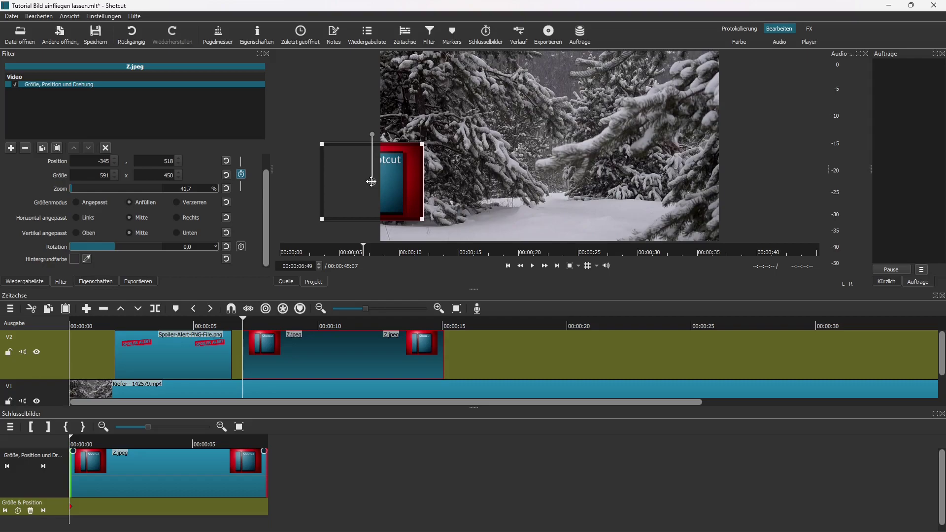
{"action": "left_click_drag", "start_coordinate": [373, 190], "coordinate": [325, 210]}
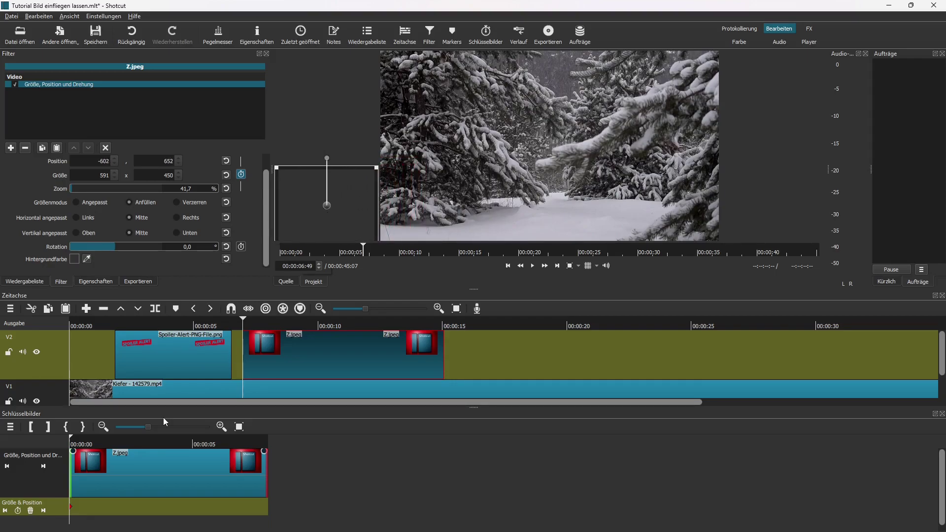
Add a Z.jpeg keyframe at timecode 00:00:08:01 with the image moved into the picture to about 173, 467
{"action": "left_click", "coordinate": [94, 440]}
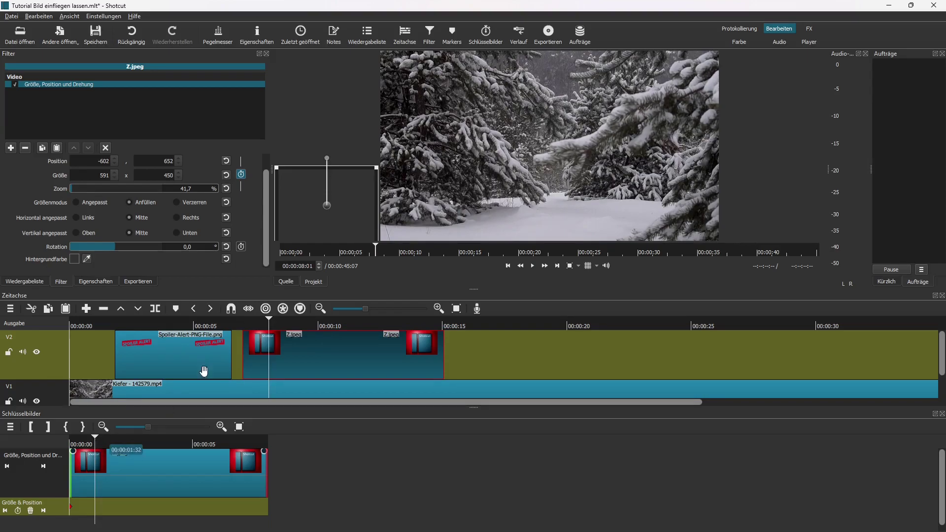
{"action": "left_click", "coordinate": [375, 167]}
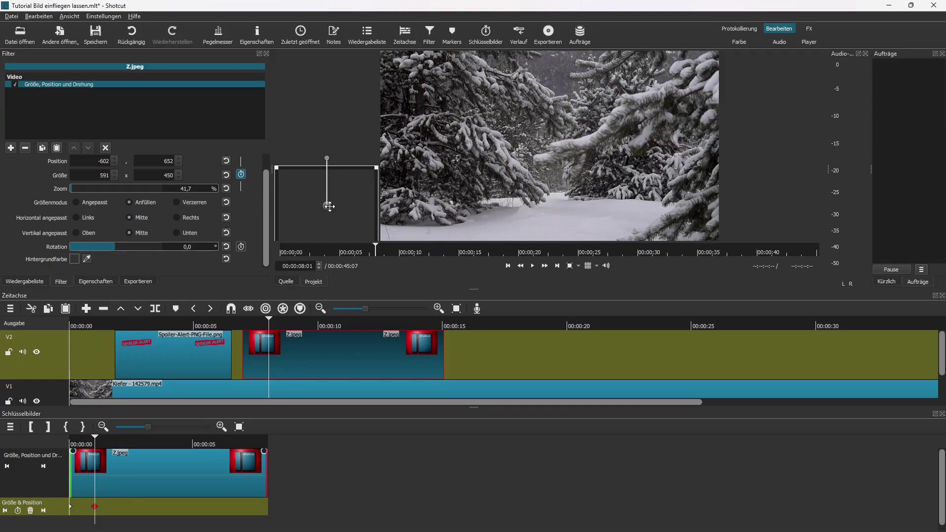
{"action": "left_click_drag", "start_coordinate": [329, 206], "coordinate": [472, 172]}
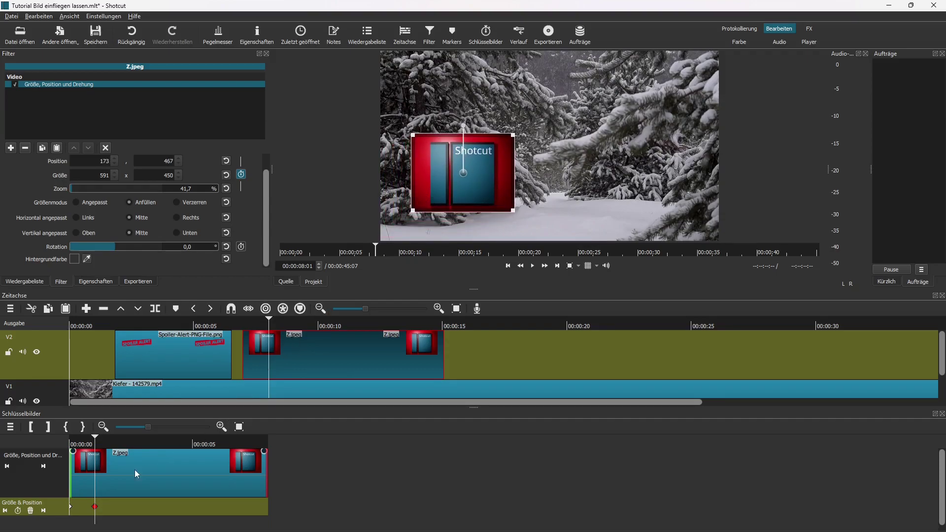
Add Z.jpeg keyframes at 00:00:09:14 with the image at about 604, 0 and at 00:00:10:44 with it at about 992, 616
{"action": "left_click", "coordinate": [126, 438]}
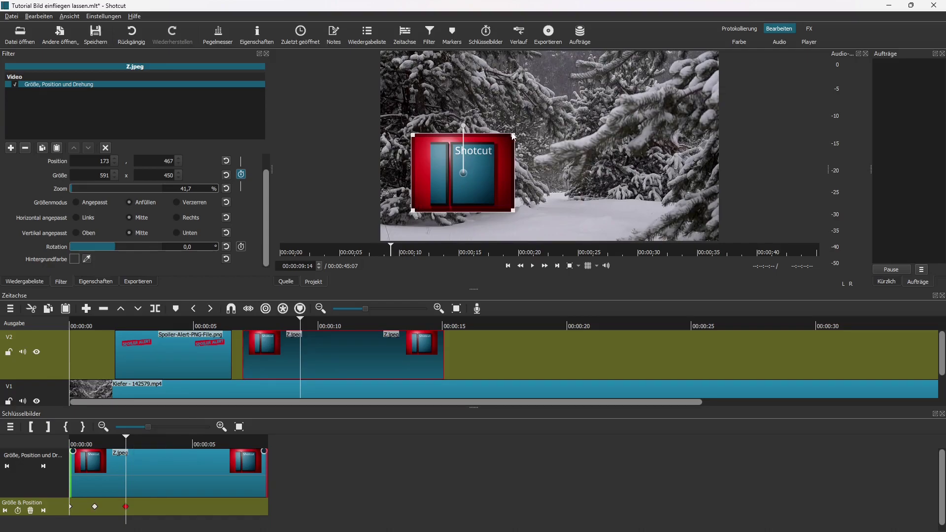
{"action": "mouse_move", "coordinate": [512, 134]}
{"action": "left_mouse_down"}
{"action": "mouse_move", "coordinate": [538, 115]}
{"action": "mouse_move", "coordinate": [509, 134]}
{"action": "left_mouse_up"}
{"action": "left_click_drag", "start_coordinate": [468, 168], "coordinate": [542, 84]}
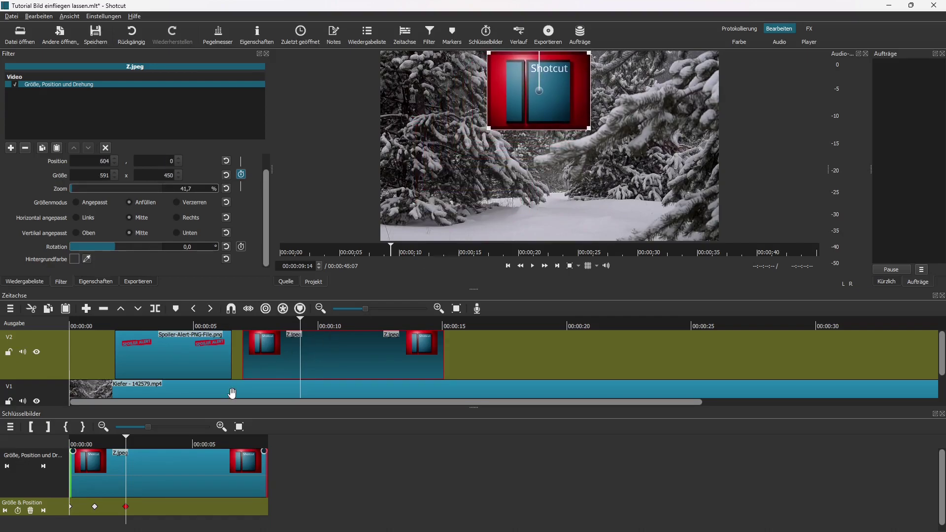
{"action": "left_click", "coordinate": [165, 443]}
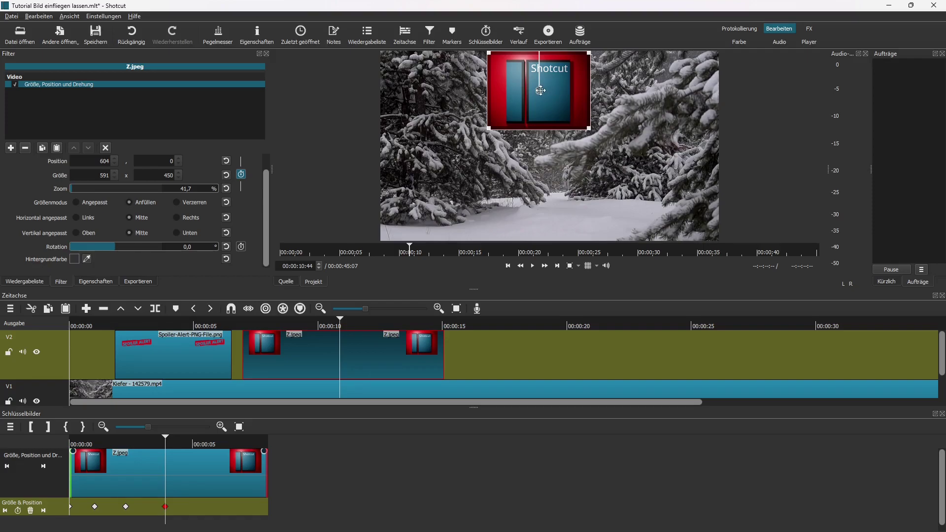
{"action": "left_click_drag", "start_coordinate": [547, 96], "coordinate": [615, 203]}
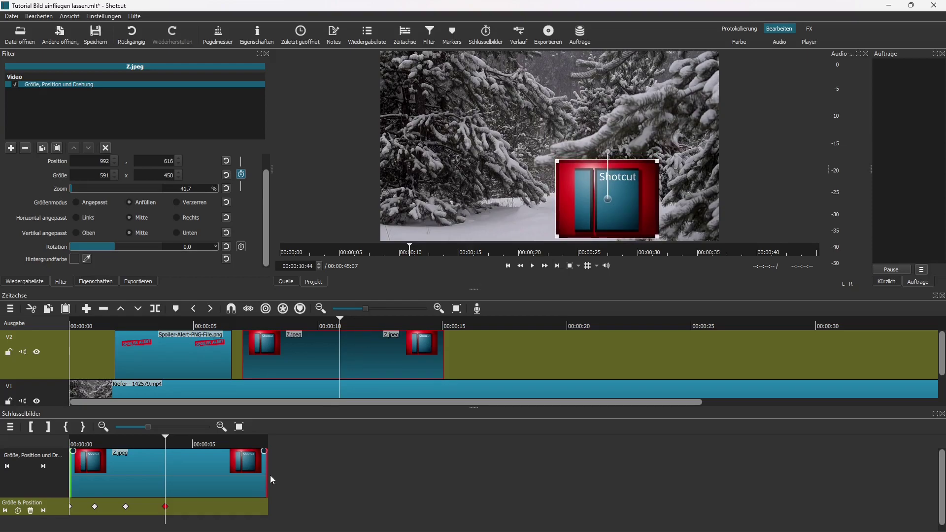
Add Z.jpeg keyframes at 00:00:13:12 with the image at about 1269, -3 and at 00:00:14:47 with it past the right edge at about 1955, -3
{"action": "left_click", "coordinate": [223, 441]}
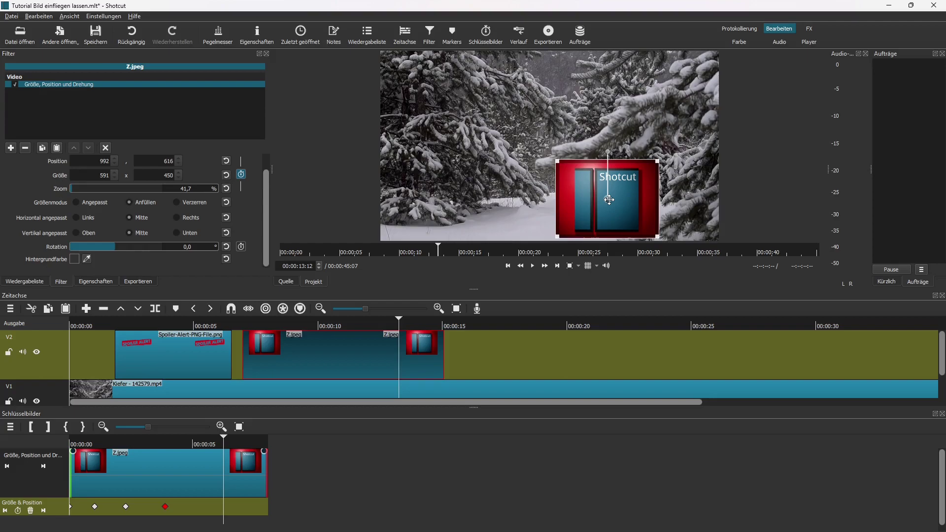
{"action": "left_click_drag", "start_coordinate": [609, 202], "coordinate": [663, 89]}
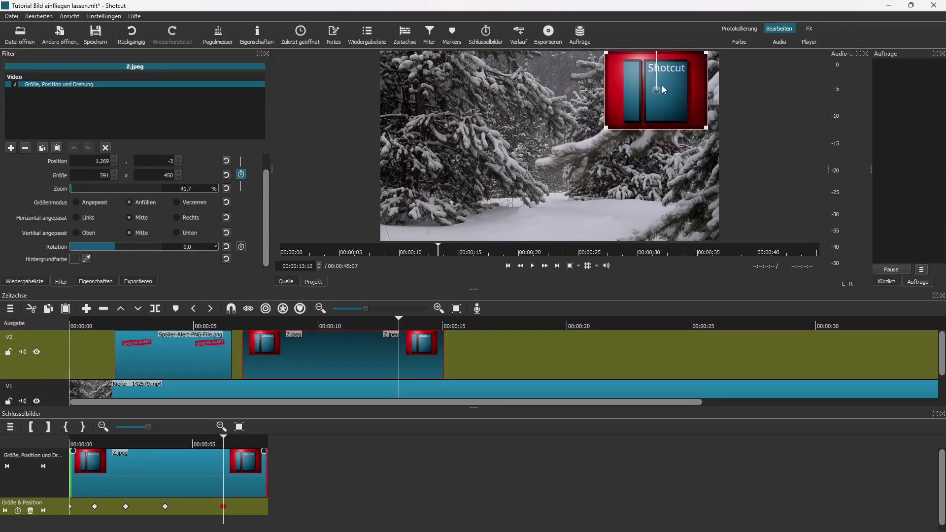
{"action": "left_click", "coordinate": [265, 440]}
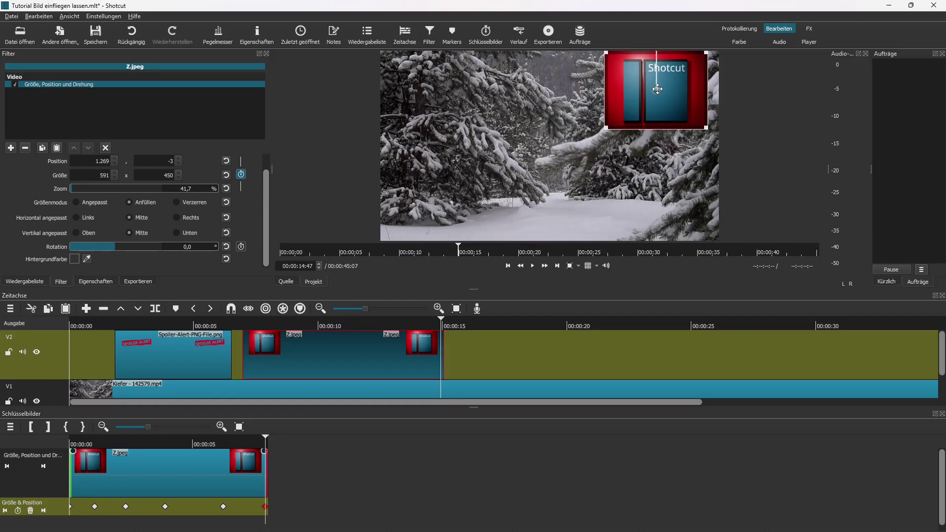
{"action": "left_click_drag", "start_coordinate": [657, 90], "coordinate": [785, 89]}
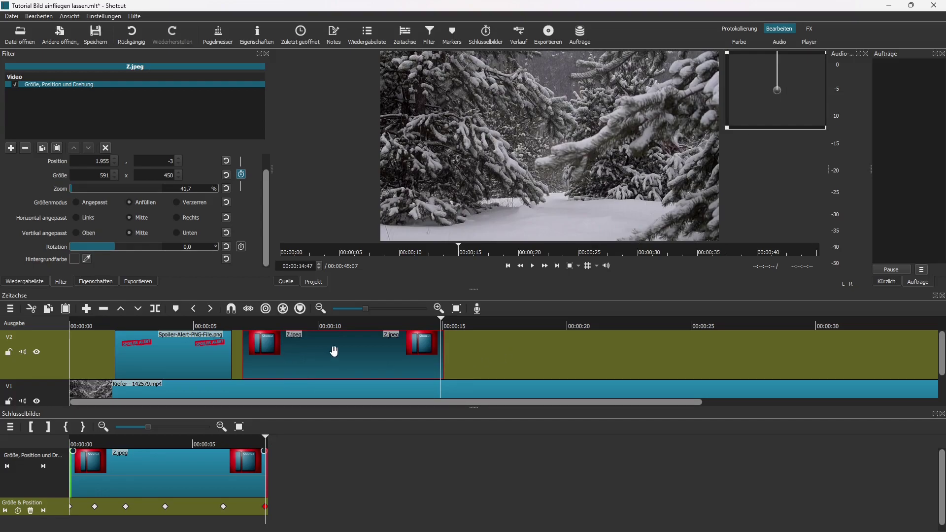
Deselect the Z.jpeg clip and play from just before it to check the image's flight across the picture
{"action": "left_click", "coordinate": [223, 321]}
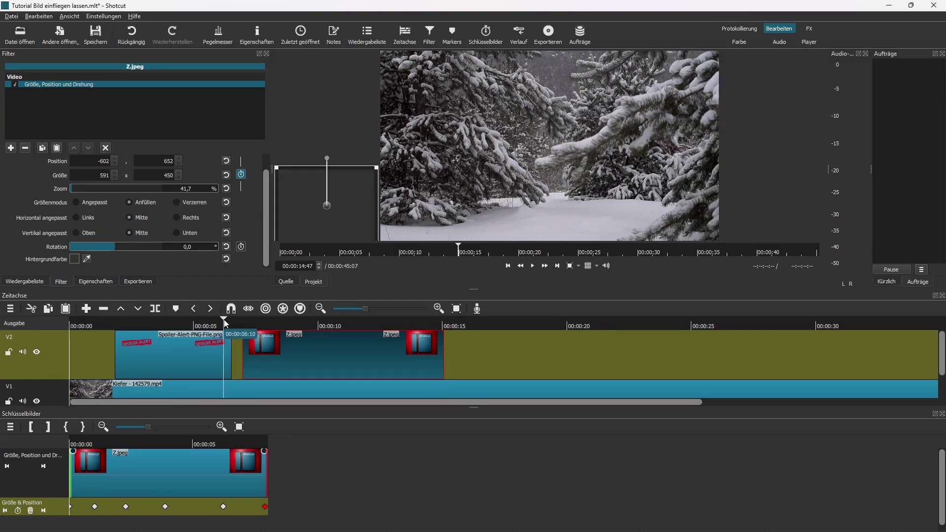
{"action": "left_click", "coordinate": [81, 358]}
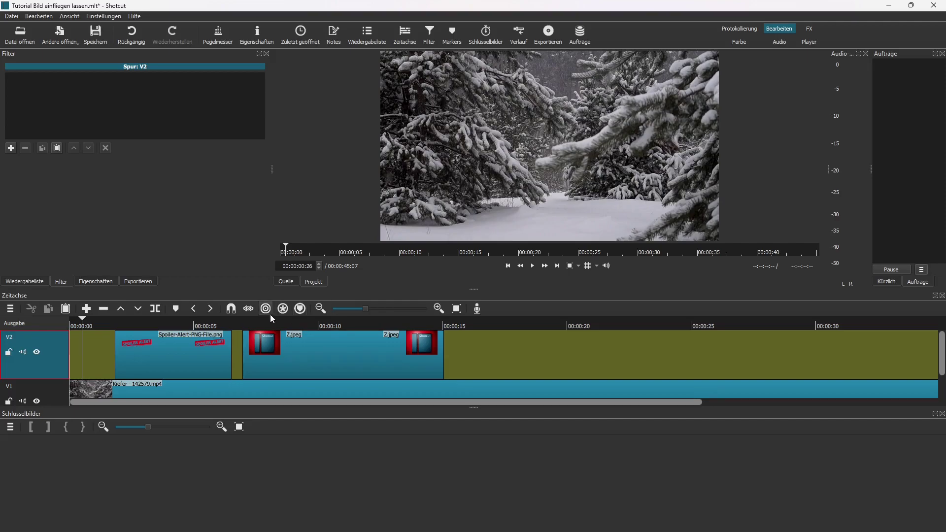
{"action": "left_click", "coordinate": [242, 326]}
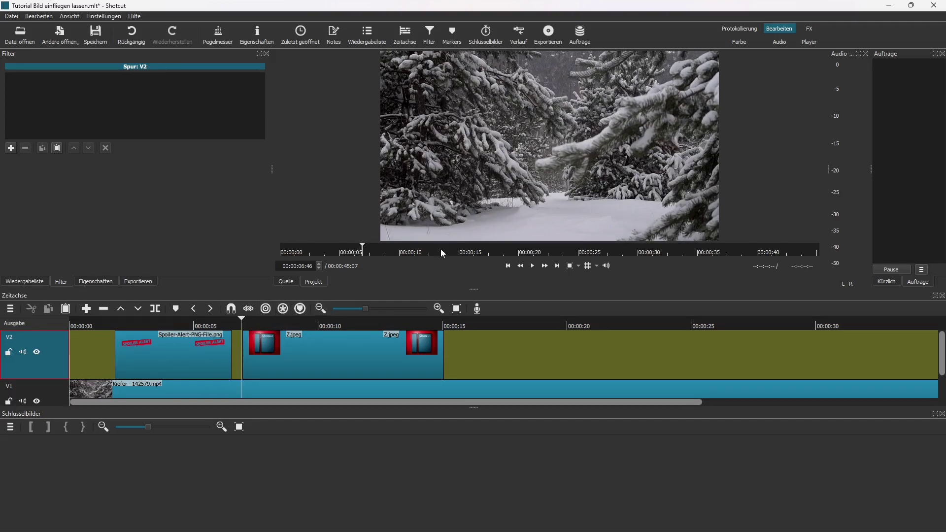
{"action": "left_click", "coordinate": [532, 267]}
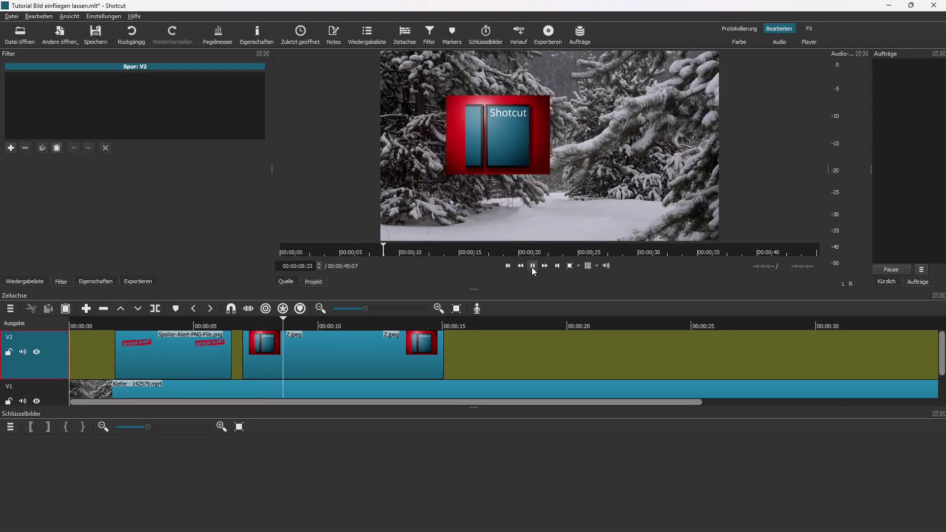